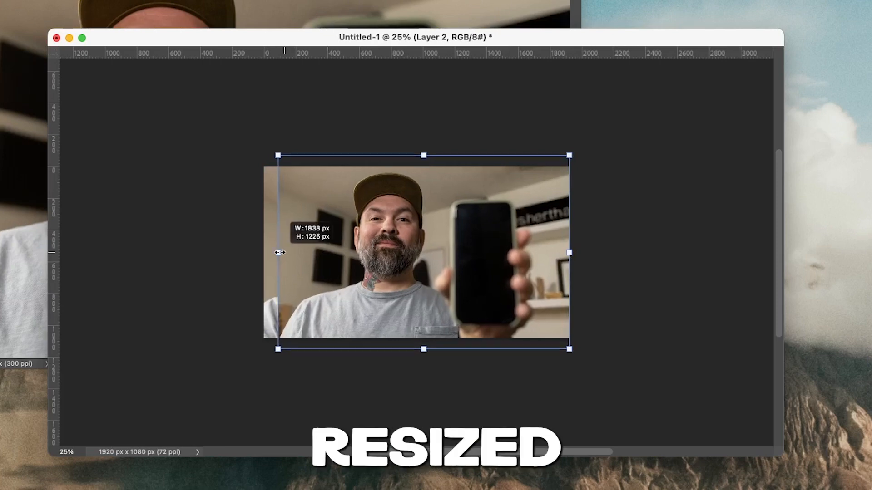
Scale the portrait on Layer 2 to 1934 × 1289 px, then paste the lassoed pointing hand from IMG_1420 and hide its layer.
{"action": "key", "text": "Return"}
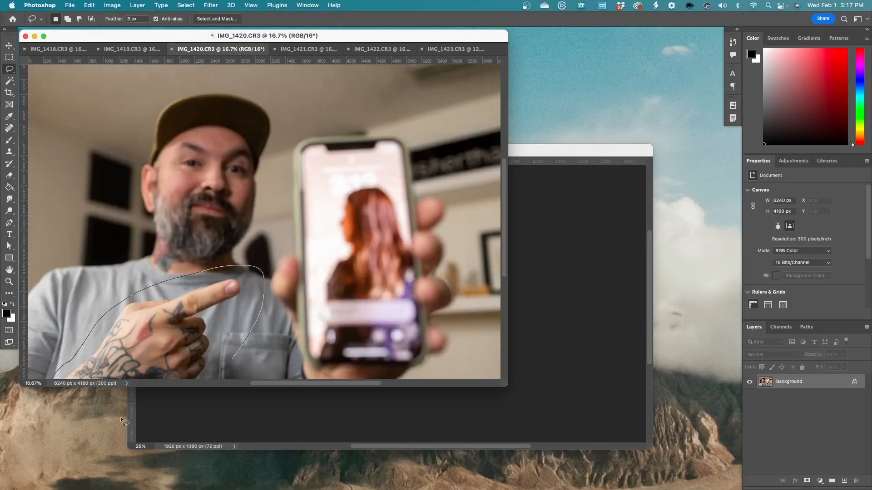
{"action": "left_click", "coordinate": [585, 173]}
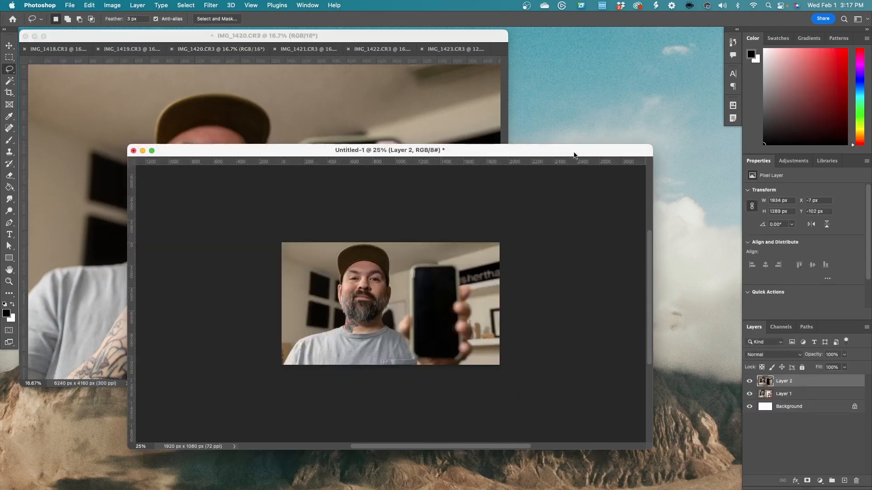
{"action": "key", "text": "super+v"}
{"action": "left_click", "coordinate": [749, 381]}
Lasso the phone and the hand holding it in IMG_1421 and paste them into the Untitled-1 composition.
{"action": "key", "text": "v"}
{"action": "left_click", "coordinate": [471, 132]}
{"action": "key", "text": "ctrl+Tab"}
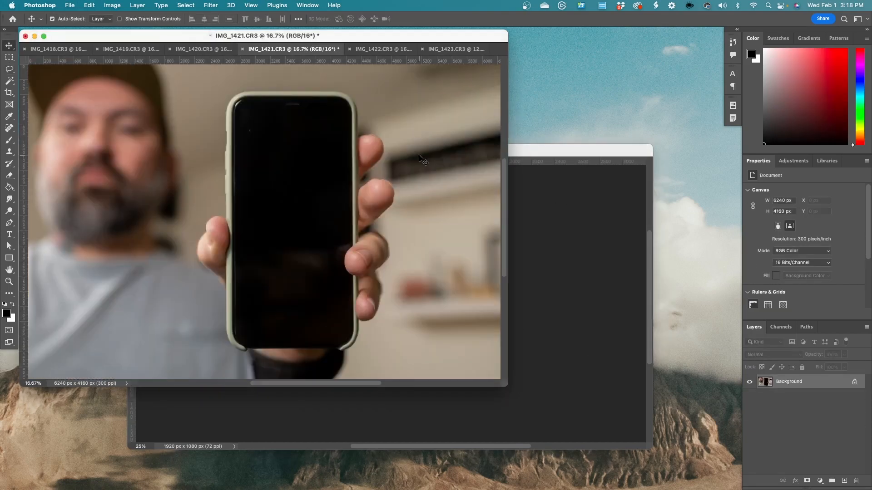
{"action": "key", "text": "l"}
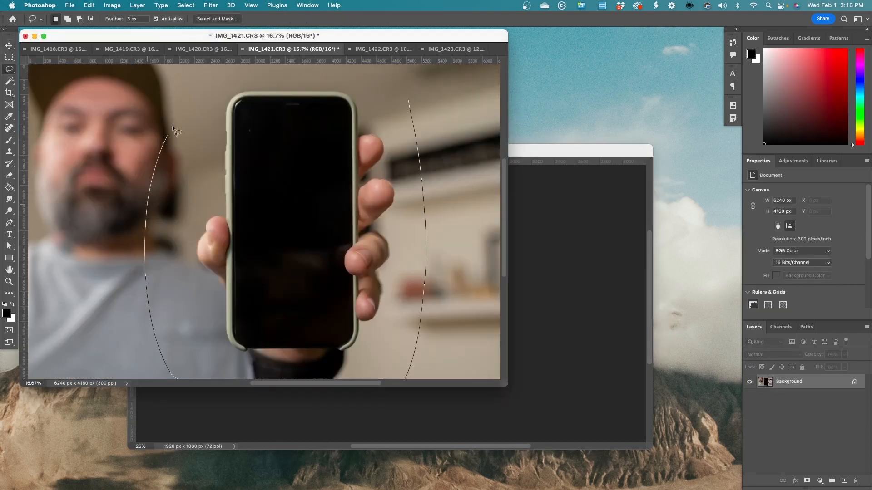
{"action": "left_click", "coordinate": [583, 180]}
{"action": "key", "text": "super+v"}
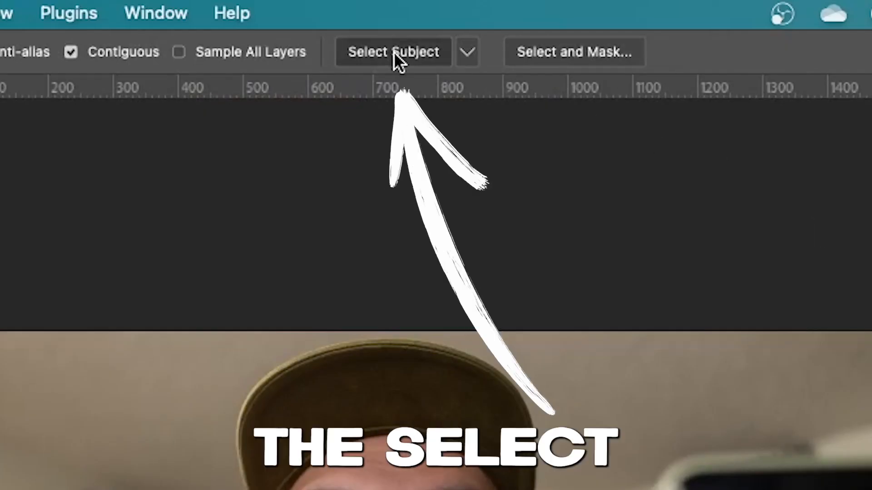
Select the subject on Layer 2 and add the missed outer edge of the cap to the selection with the Lasso tool.
{"action": "left_click", "coordinate": [395, 60]}
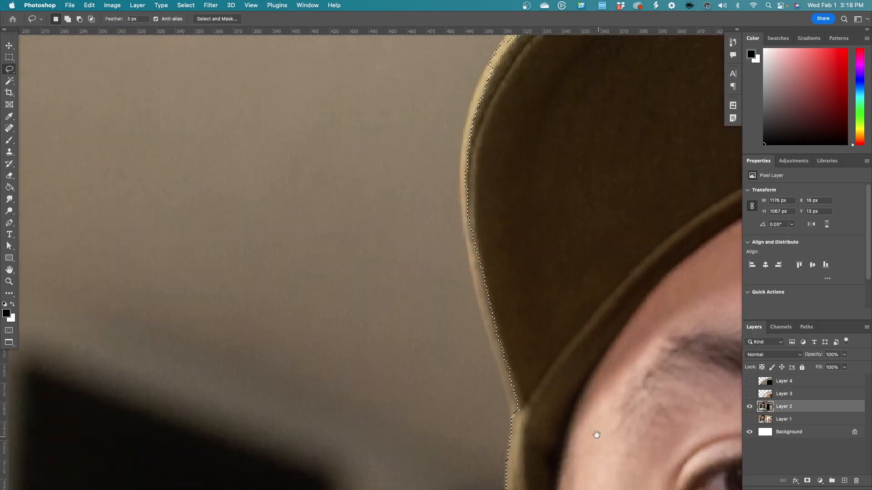
{"action": "left_click_drag", "start_coordinate": [477, 111], "coordinate": [465, 189]}
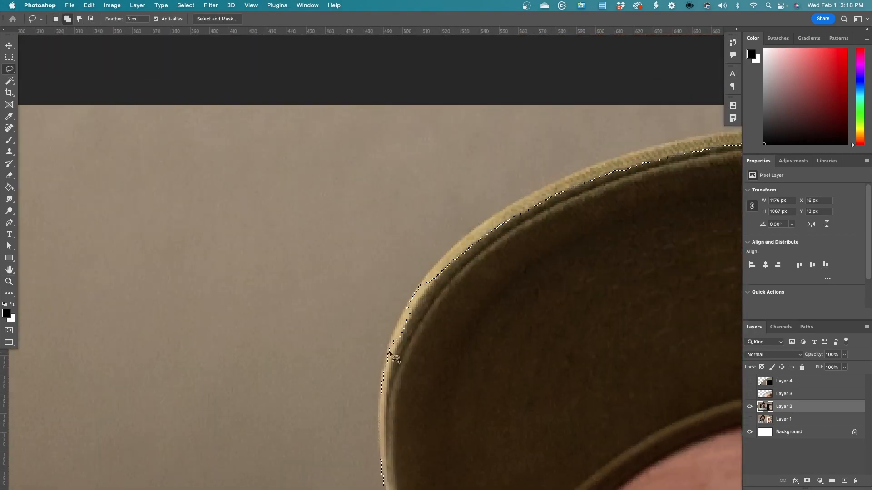
{"action": "left_click_drag", "start_coordinate": [437, 262], "coordinate": [563, 183]}
{"action": "mouse_move", "coordinate": [611, 256]}
{"action": "left_mouse_down"}
{"action": "mouse_move", "coordinate": [364, 290]}
{"action": "mouse_move", "coordinate": [316, 286]}
{"action": "left_mouse_up"}
{"action": "left_click_drag", "start_coordinate": [226, 233], "coordinate": [271, 210]}
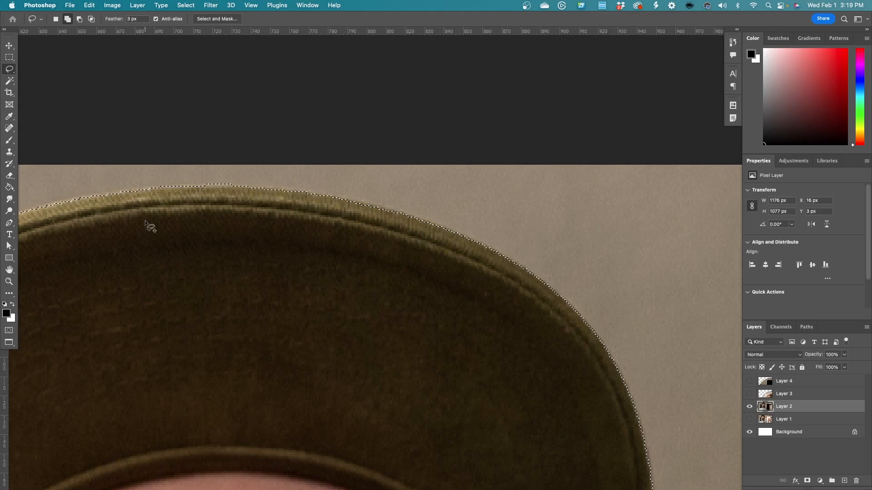
{"action": "left_click_drag", "start_coordinate": [145, 223], "coordinate": [491, 188]}
{"action": "key", "text": "r"}
{"action": "mouse_move", "coordinate": [591, 183]}
{"action": "left_mouse_down"}
{"action": "mouse_move", "coordinate": [638, 323]}
{"action": "mouse_move", "coordinate": [559, 391]}
{"action": "left_mouse_up"}
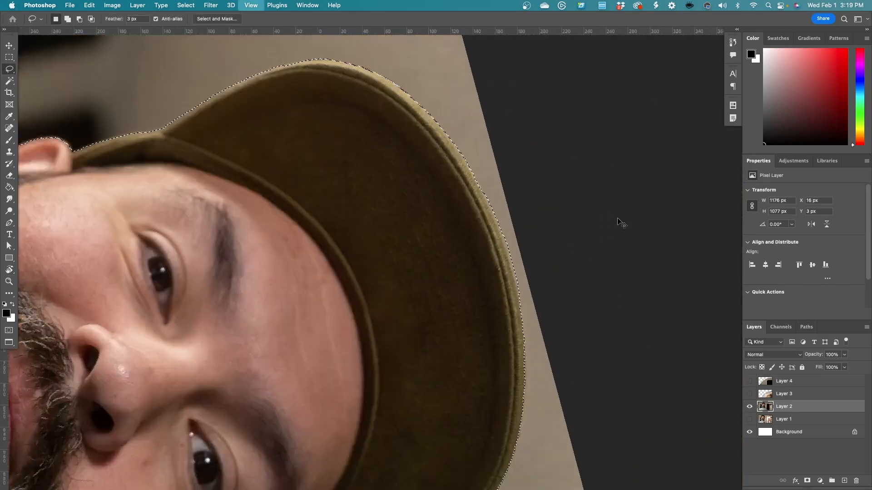
{"action": "key", "text": "r"}
{"action": "key", "text": "Escape"}
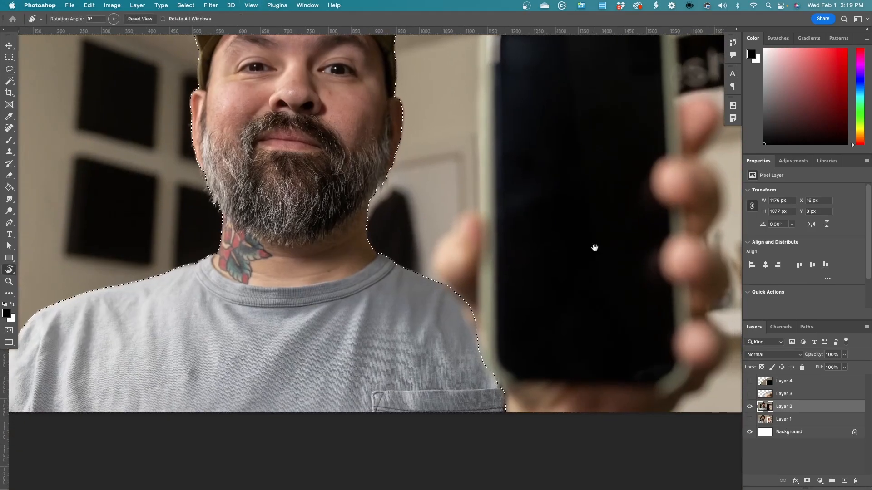
Add a layer mask to Layer 2 from the selection of the man.
{"action": "left_click_drag", "start_coordinate": [628, 282], "coordinate": [574, 284]}
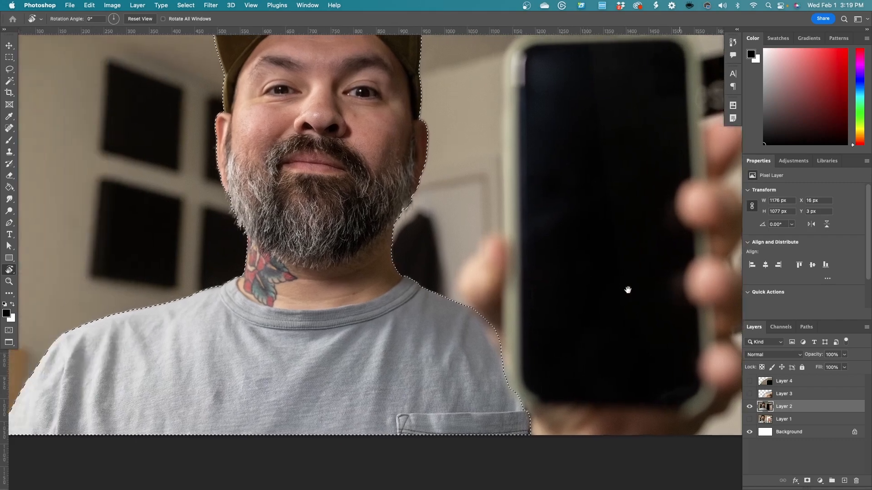
{"action": "left_click_drag", "start_coordinate": [627, 288], "coordinate": [679, 281]}
{"action": "left_click", "coordinate": [808, 479]}
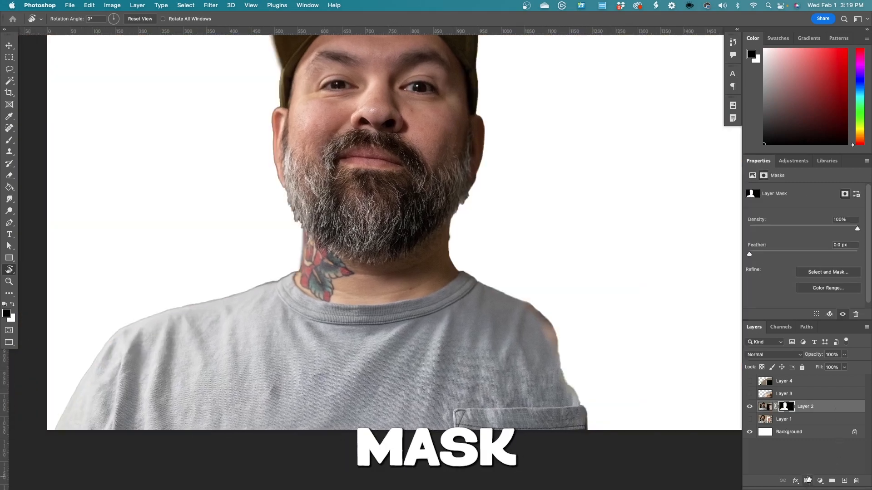
Fill the Background layer with black.
{"action": "key", "text": "v"}
{"action": "left_click", "coordinate": [796, 433]}
{"action": "key", "text": "alt+BackSpace"}
{"action": "key", "text": "super+minus"}
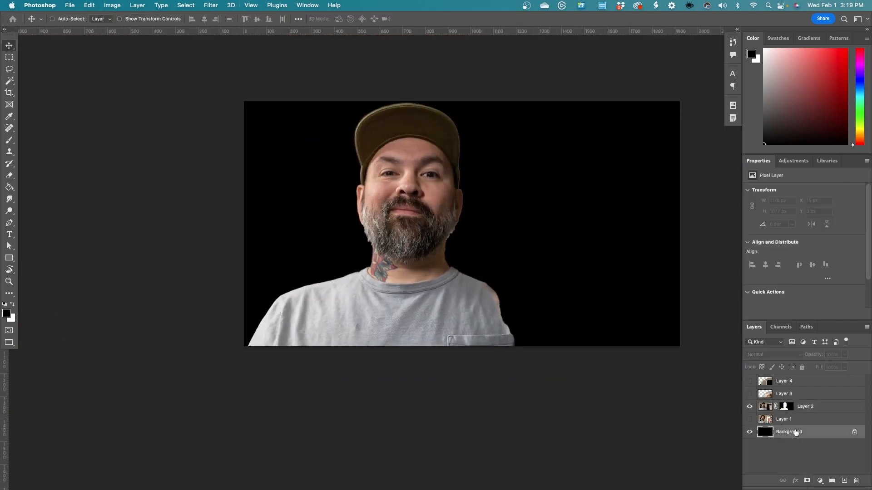
Scale down the oversized phone on Layer 4 and place it over the blurred phone in the portrait.
{"action": "left_click_drag", "start_coordinate": [586, 335], "coordinate": [563, 343]}
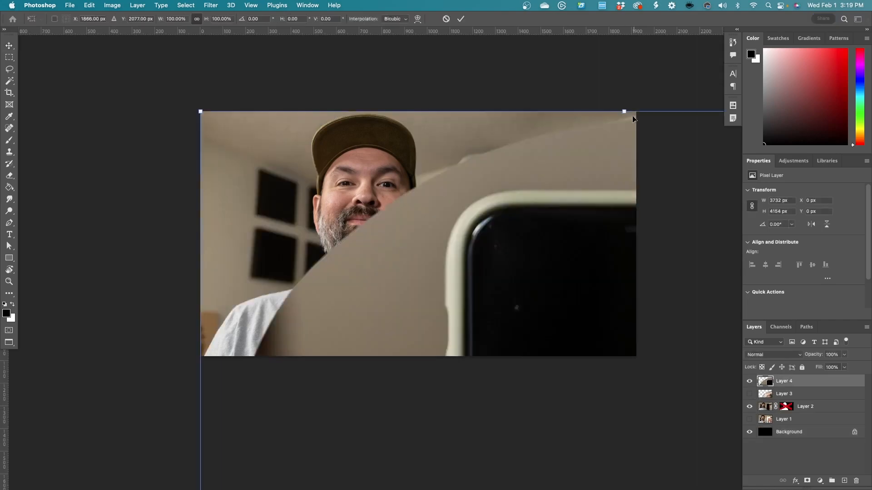
{"action": "left_click_drag", "start_coordinate": [499, 273], "coordinate": [657, 366]}
{"action": "key", "text": "Return"}
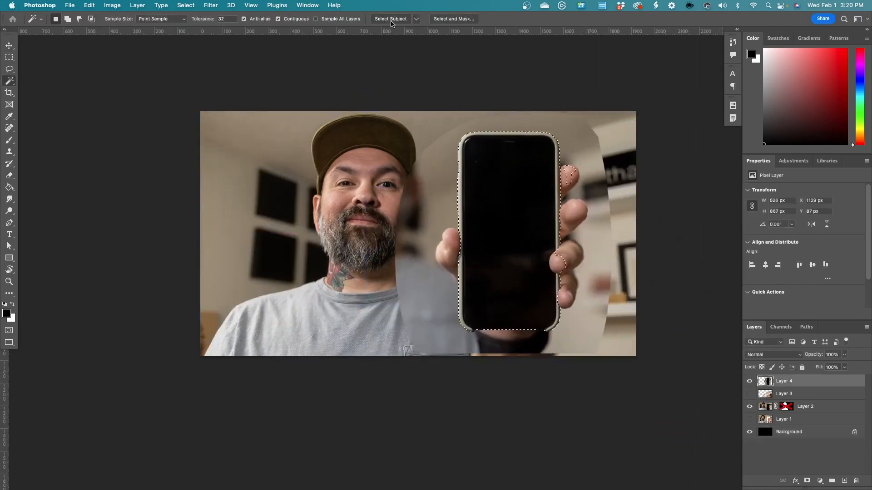
Show Layer 2 and use Free Transform on Layer 4 to match the masked phone to the portrait's blurred phone.
{"action": "left_click", "coordinate": [750, 406]}
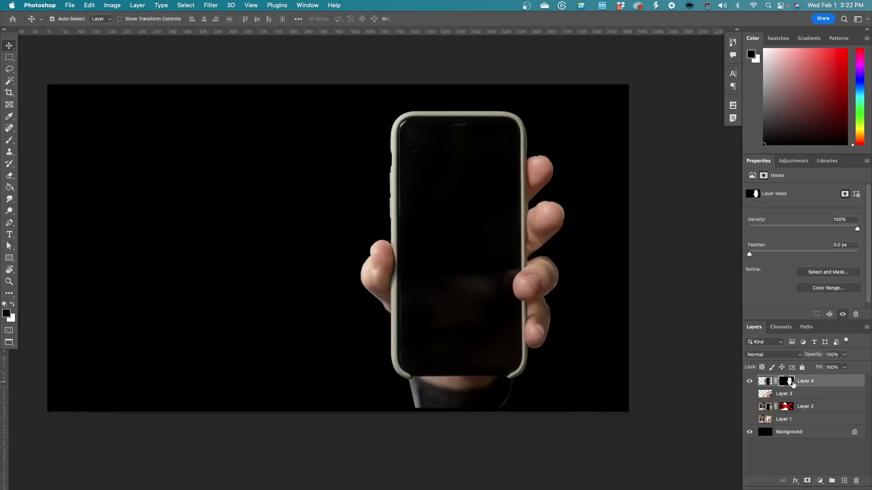
{"action": "left_click", "coordinate": [748, 418]}
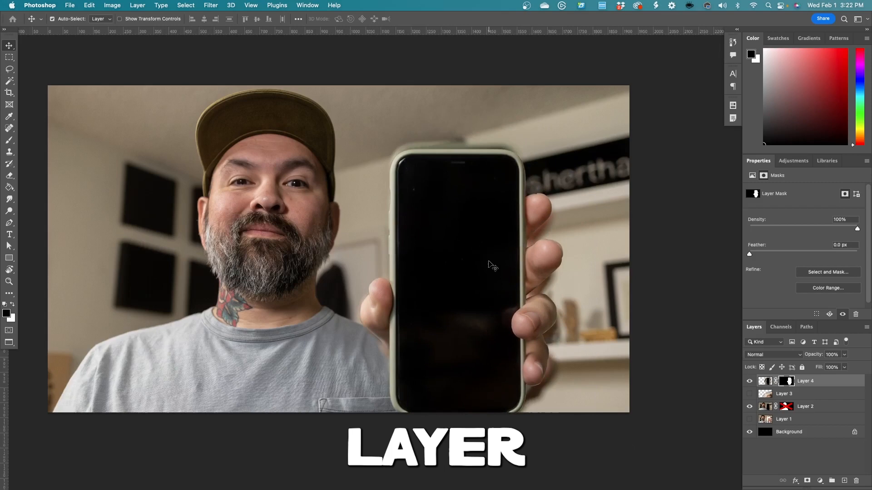
{"action": "key", "text": "ctrl+t"}
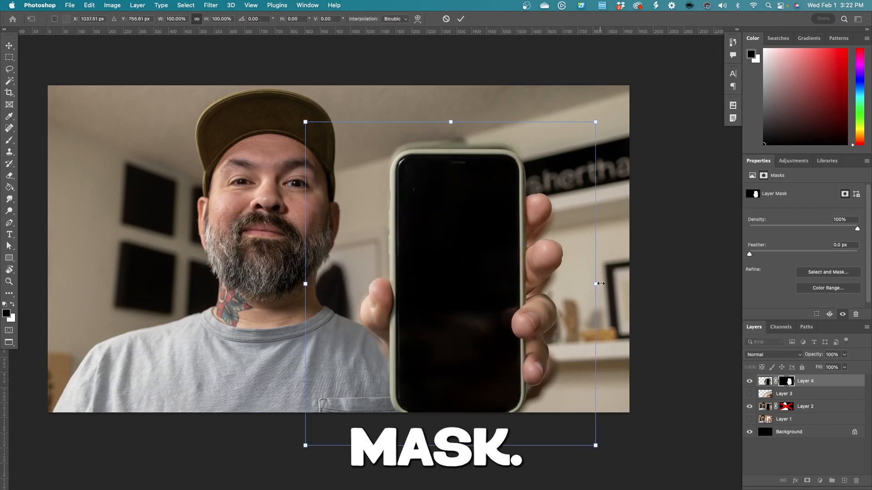
{"action": "left_click_drag", "start_coordinate": [600, 283], "coordinate": [613, 290]}
{"action": "key", "text": "Return"}
Re-enable the layer mask on Layer 2 to isolate the man against the black background.
{"action": "left_click", "coordinate": [785, 405], "text": "shift"}
{"action": "scroll", "coordinate": [677, 313], "scroll_direction": "down", "scroll_amount": 2}
{"action": "scroll", "coordinate": [677, 312], "scroll_direction": "left", "scroll_amount": 2}
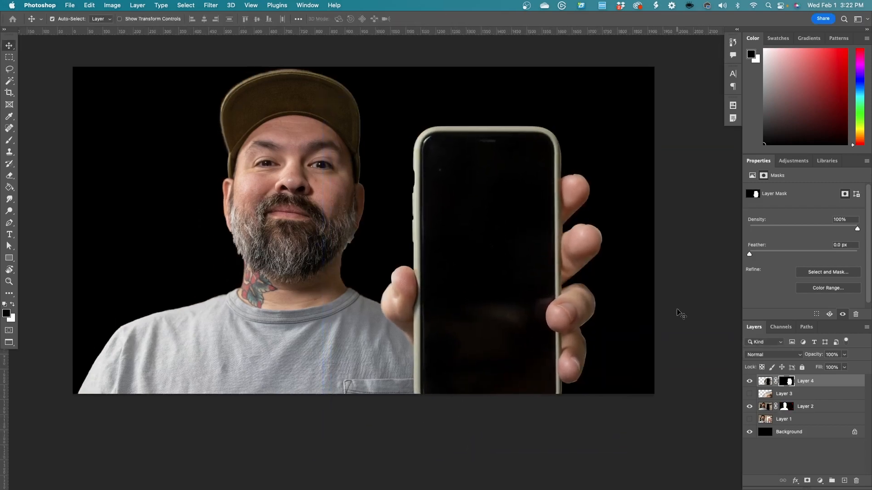
Refine Layer 4's mask in Select and Mask, previewing it On White at 50% opacity and feathering the edge slightly.
{"action": "double_click", "coordinate": [786, 381]}
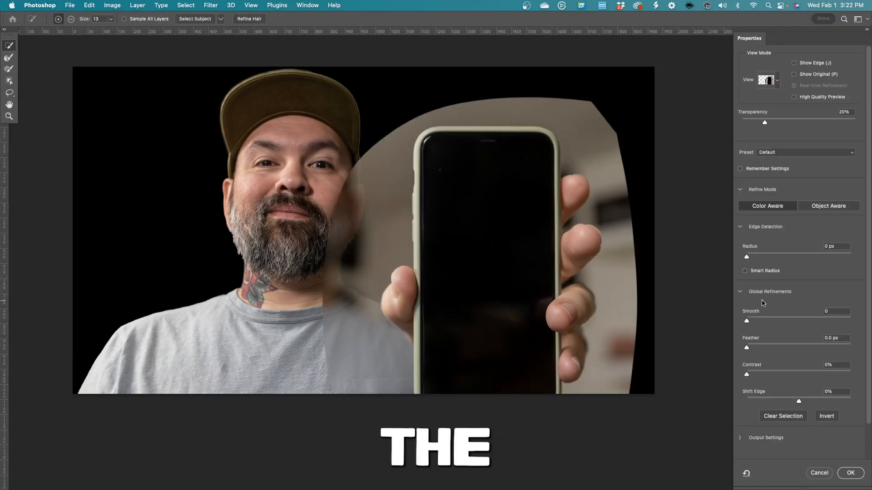
{"action": "left_click", "coordinate": [772, 81]}
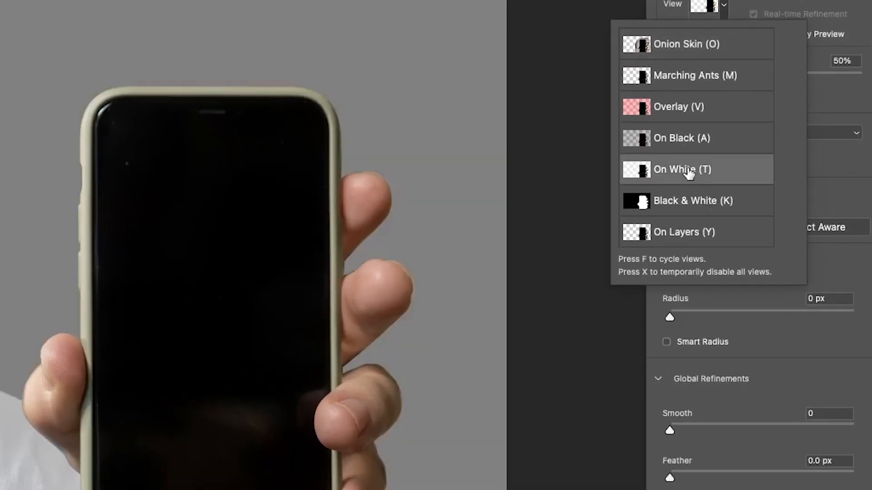
{"action": "left_click", "coordinate": [844, 190]}
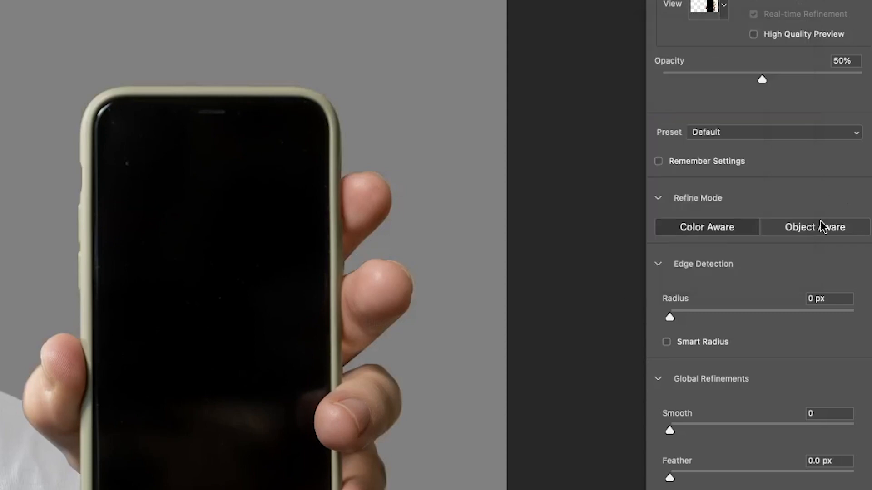
{"action": "left_click_drag", "start_coordinate": [671, 478], "coordinate": [689, 478]}
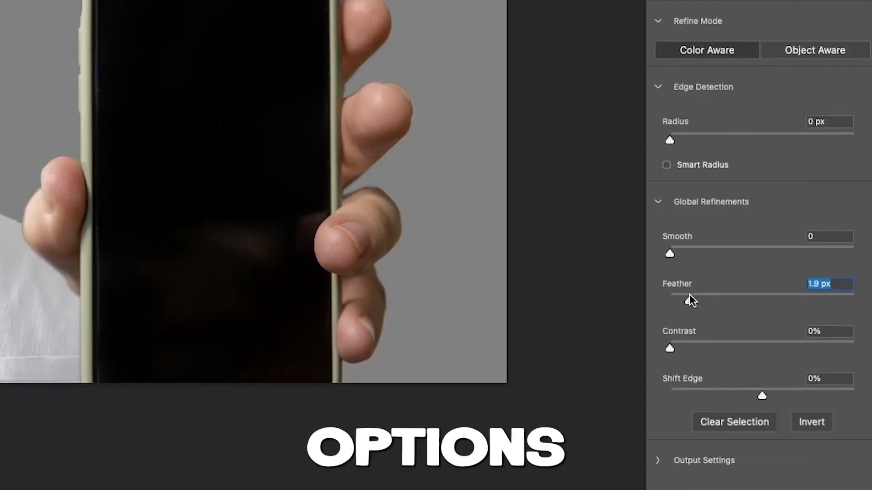
{"action": "left_click_drag", "start_coordinate": [689, 295], "coordinate": [700, 296]}
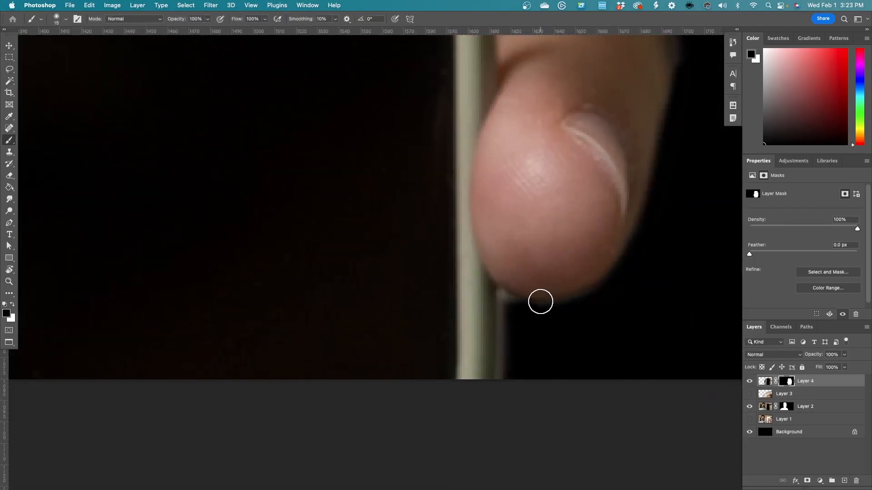
Paint black on Layer 4's mask with a small brush to clean the edges around the little finger and the lower phone case.
{"action": "key", "text": "bracketleft"}
{"action": "key", "text": "bracketleft"}
{"action": "key", "text": "bracketleft"}
{"action": "key", "text": "bracketleft"}
{"action": "left_click_drag", "start_coordinate": [505, 298], "coordinate": [499, 381]}
{"action": "left_click_drag", "start_coordinate": [594, 294], "coordinate": [554, 389]}
{"action": "left_click_drag", "start_coordinate": [627, 163], "coordinate": [554, 348]}
{"action": "key", "text": "bracketright"}
{"action": "key", "text": "bracketright"}
{"action": "key", "text": "bracketright"}
{"action": "key", "text": "bracketright"}
{"action": "key", "text": "bracketright"}
{"action": "left_click_drag", "start_coordinate": [560, 345], "coordinate": [539, 241]}
{"action": "left_click_drag", "start_coordinate": [616, 149], "coordinate": [538, 367]}
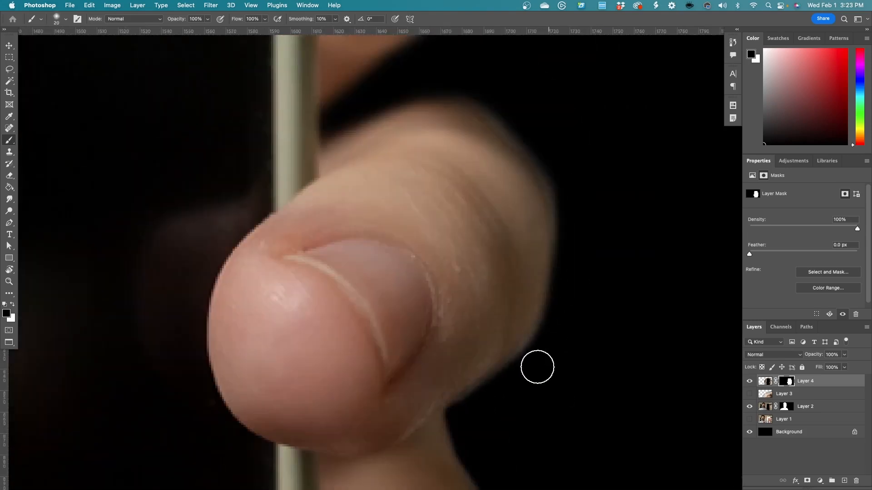
Brush black on Layer 4's mask along the outlines of the remaining fingers to remove the leftover background fringe.
{"action": "key", "text": "bracketleft"}
{"action": "key", "text": "bracketleft"}
{"action": "left_click_drag", "start_coordinate": [509, 73], "coordinate": [536, 404]}
{"action": "left_click_drag", "start_coordinate": [520, 341], "coordinate": [632, 191]}
{"action": "mouse_move", "coordinate": [631, 116]}
{"action": "left_mouse_down"}
{"action": "mouse_move", "coordinate": [563, 232]}
{"action": "mouse_move", "coordinate": [570, 295]}
{"action": "left_mouse_up"}
{"action": "left_click_drag", "start_coordinate": [448, 160], "coordinate": [303, 191]}
{"action": "left_click_drag", "start_coordinate": [566, 273], "coordinate": [565, 303]}
{"action": "left_click_drag", "start_coordinate": [490, 109], "coordinate": [608, 354]}
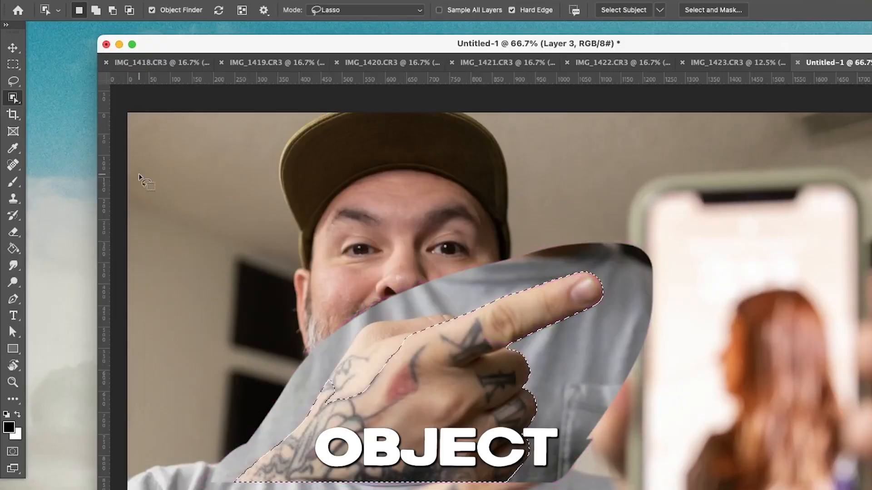
Add the missed back of the pointing hand to the Layer 3 selection with the Quick Selection tool.
{"action": "key", "text": "s"}
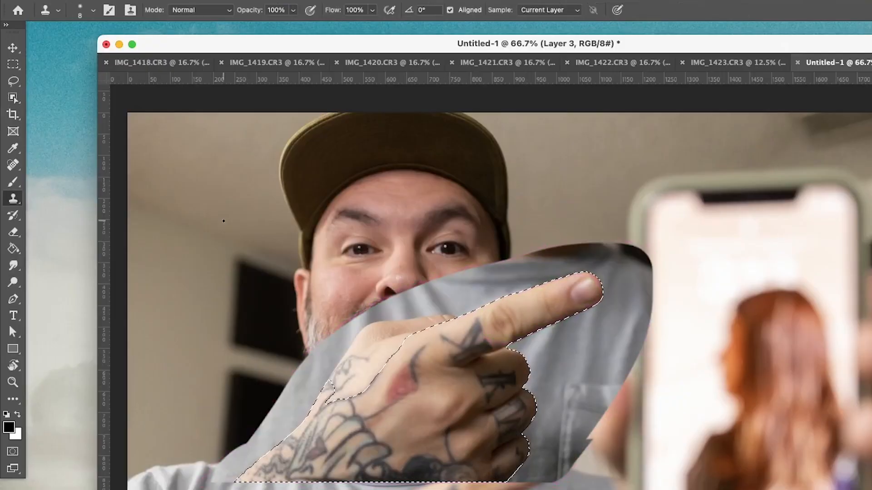
{"action": "key", "text": "w"}
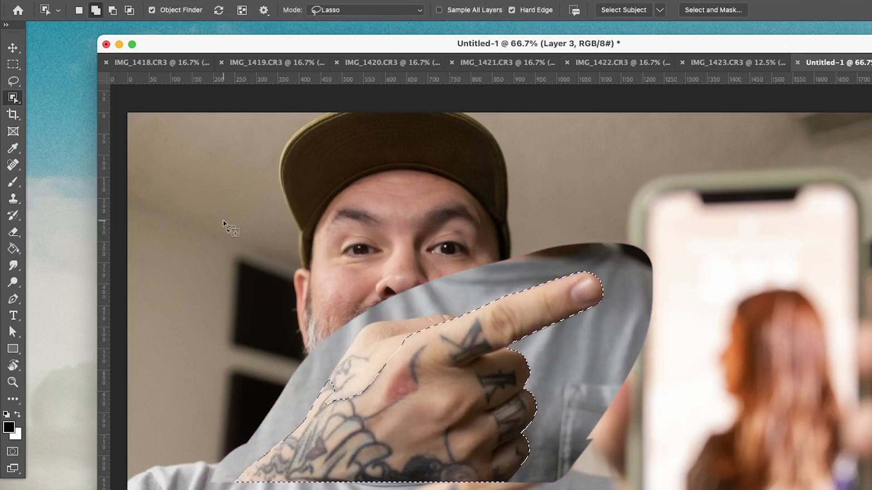
{"action": "key", "text": "shift+w"}
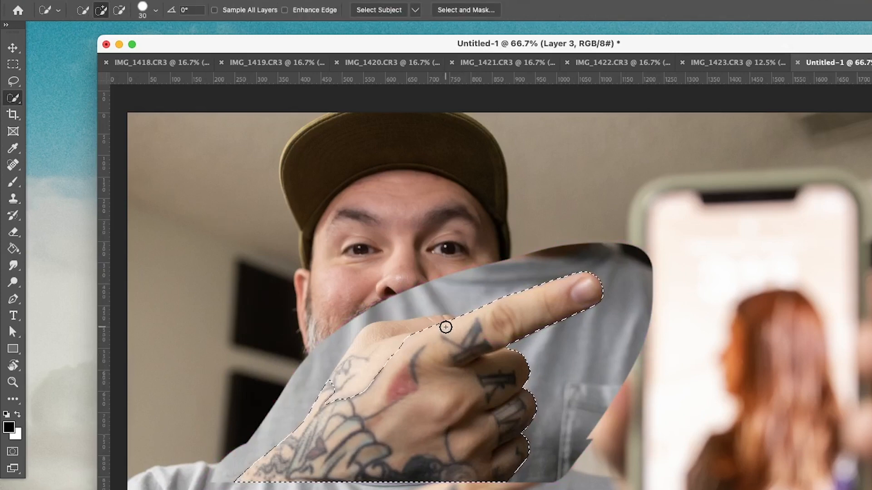
{"action": "mouse_move", "coordinate": [442, 322]}
{"action": "left_mouse_down"}
{"action": "mouse_move", "coordinate": [375, 334]}
{"action": "mouse_move", "coordinate": [328, 410]}
{"action": "left_mouse_up"}
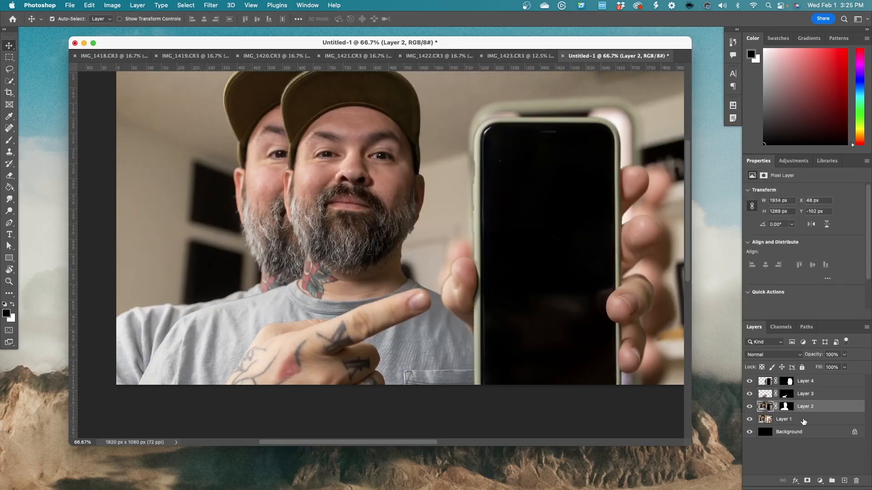
Delete Layer 1 with the leftover reference portrait.
{"action": "left_click", "coordinate": [803, 417]}
{"action": "key", "text": "Delete"}
Apply the Camera Raw Filter to the pointing hand on Layer 3 with Highlights at -40 and Whites at -37.
{"action": "left_click", "coordinate": [369, 348]}
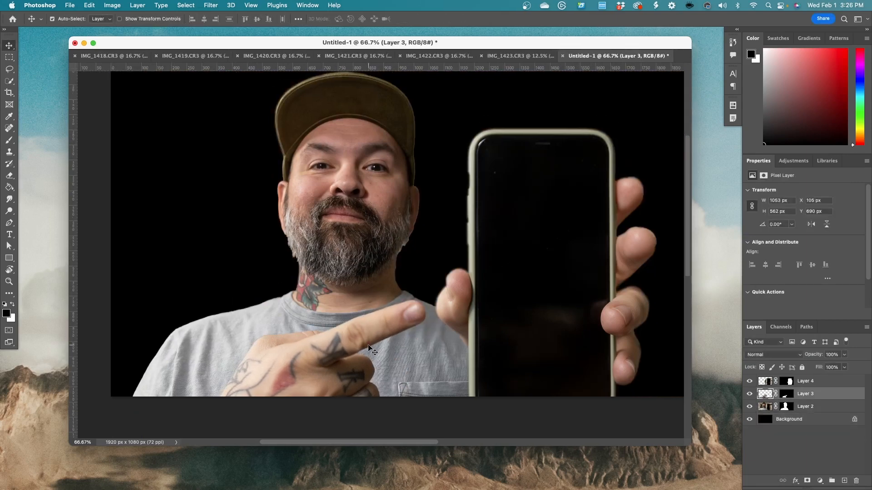
{"action": "left_click", "coordinate": [212, 7]}
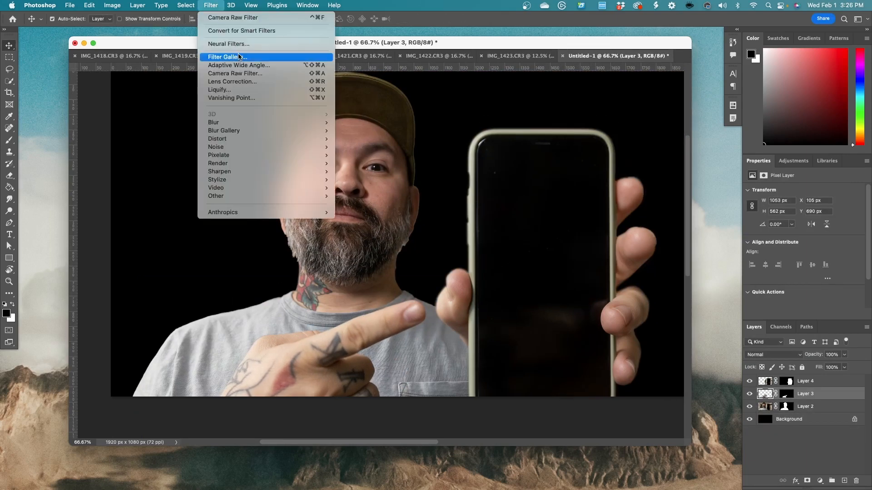
{"action": "left_click", "coordinate": [252, 74]}
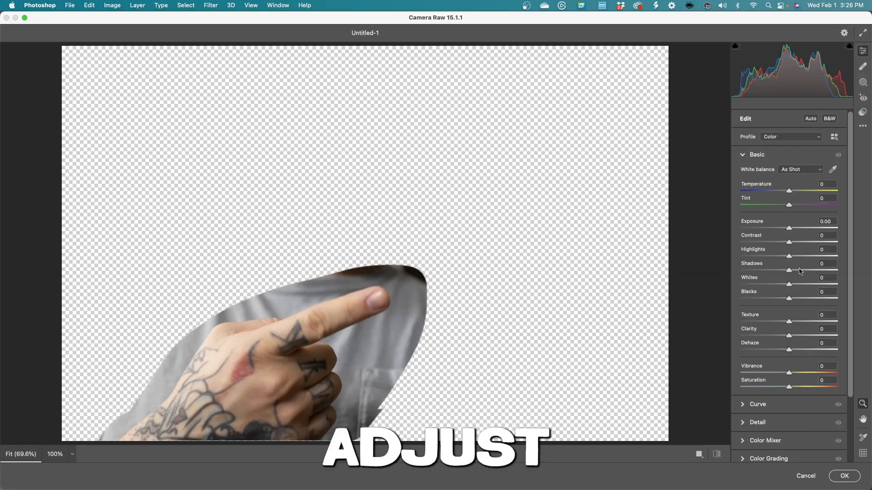
{"action": "left_click_drag", "start_coordinate": [789, 256], "coordinate": [778, 286]}
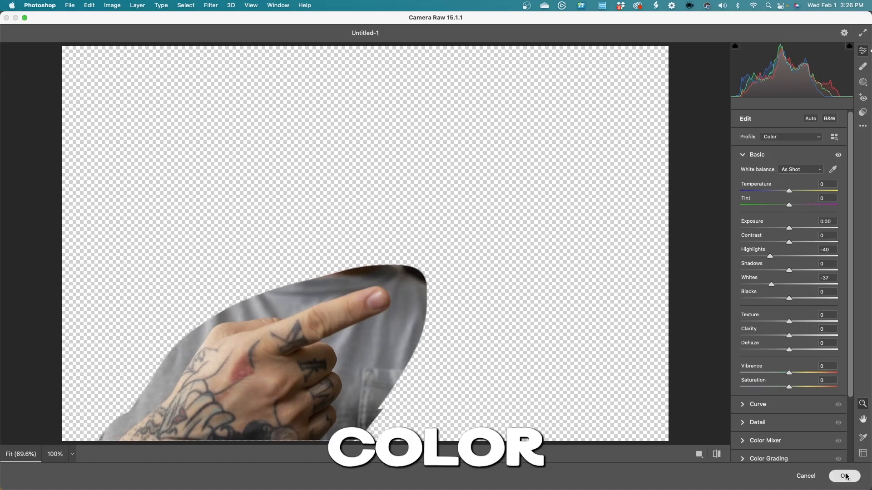
{"action": "left_click", "coordinate": [844, 476]}
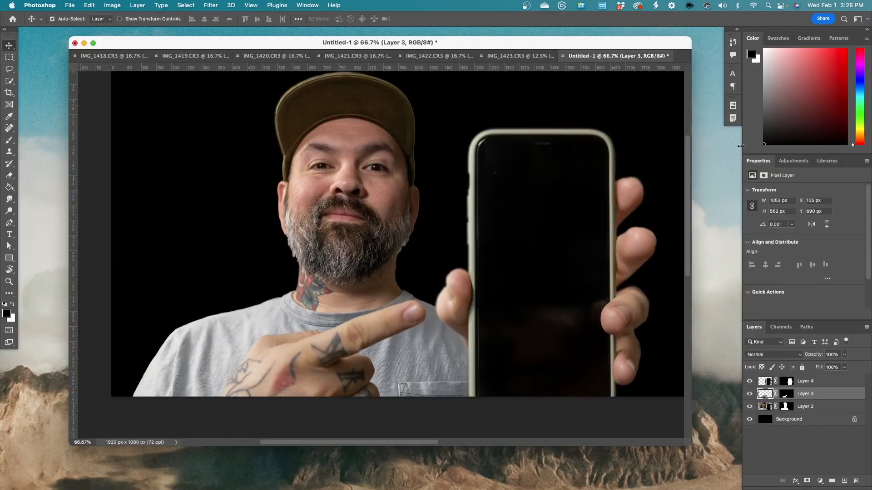
Move the pointing hand on Layer 3 sideways, away from the phone, to about X 41 px and switch to the full-screen view.
{"action": "left_click_drag", "start_coordinate": [409, 315], "coordinate": [389, 315]}
{"action": "key", "text": "super+minus"}
{"action": "key", "text": "f"}
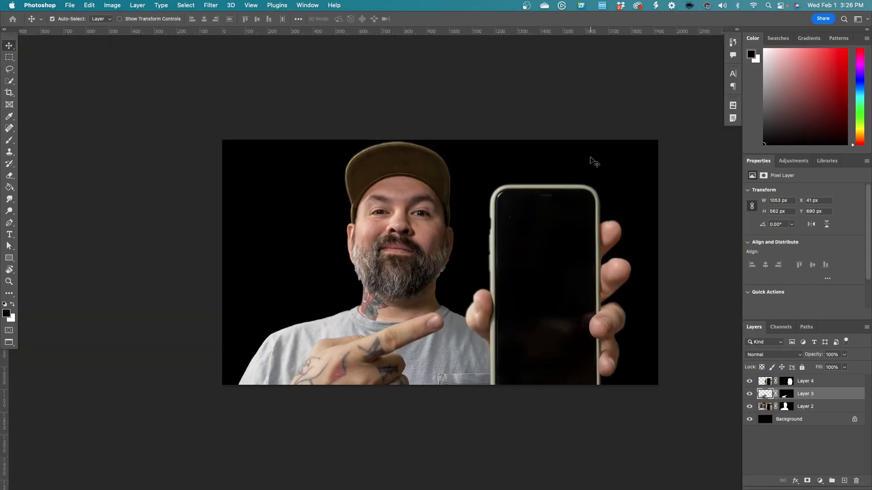
{"action": "left_click_drag", "start_coordinate": [380, 364], "coordinate": [379, 364]}
Paste the copied cloudy-sky photo as a new layer directly above the Background layer.
{"action": "scroll", "coordinate": [642, 259], "scroll_direction": "right", "scroll_amount": 1}
{"action": "left_click", "coordinate": [815, 418]}
{"action": "scroll", "coordinate": [593, 329], "scroll_direction": "right", "scroll_amount": 1}
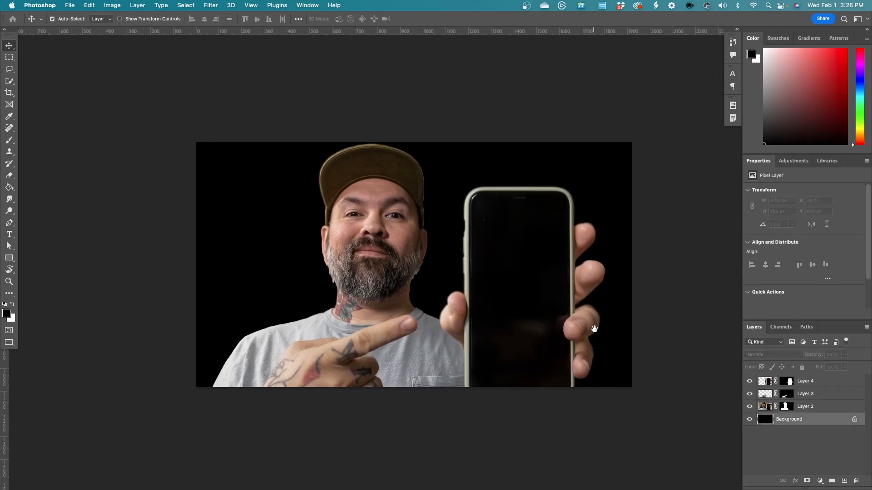
{"action": "key", "text": "z"}
{"action": "key", "text": "v"}
{"action": "key", "text": "super+s"}
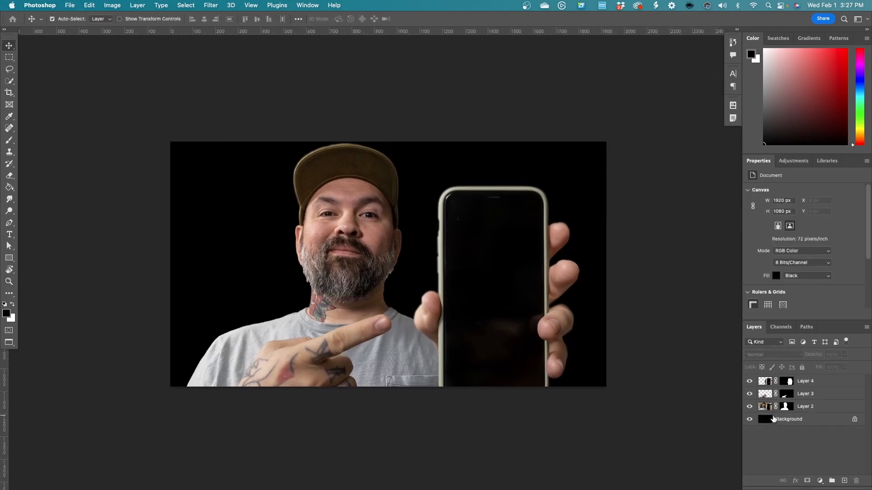
{"action": "left_click", "coordinate": [823, 423]}
{"action": "key", "text": "super+v"}
{"action": "key", "text": "super+minus"}
{"action": "key", "text": "super+minus"}
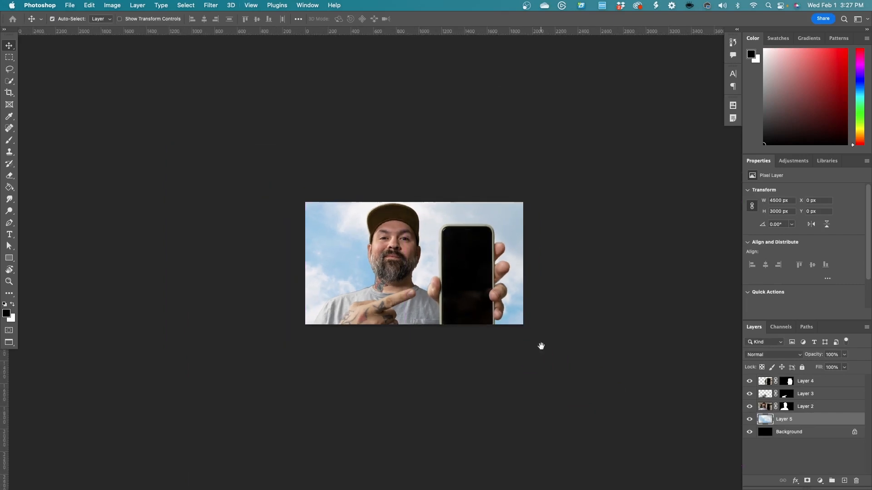
Scale the sky layer down to about 1997 × 1331 px so that it just covers the canvas.
{"action": "left_click_drag", "start_coordinate": [541, 347], "coordinate": [432, 213]}
{"action": "key", "text": "super+minus"}
{"action": "key", "text": "super+t"}
{"action": "left_click_drag", "start_coordinate": [562, 300], "coordinate": [420, 205]}
{"action": "key", "text": "Return"}
{"action": "key", "text": "super+plus"}
{"action": "key", "text": "super+plus"}
{"action": "key", "text": "super+plus"}
{"action": "key", "text": "super+plus"}
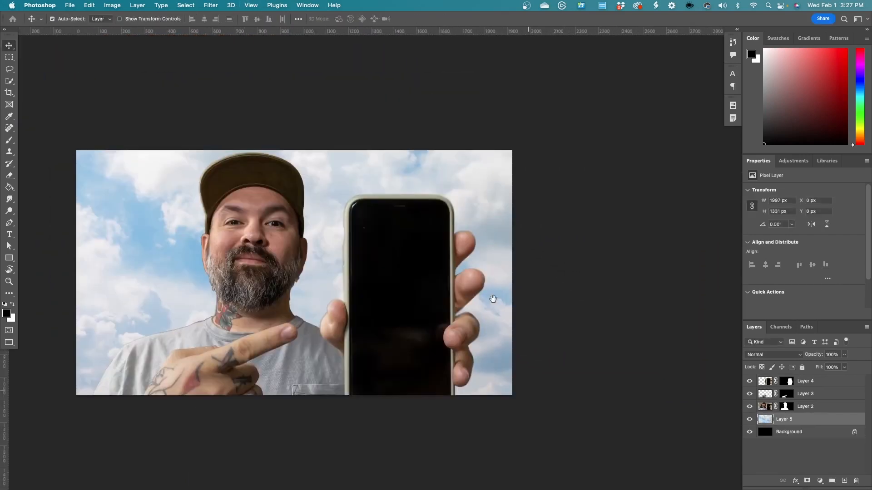
Increase the sky layer's contrast with Levels, setting the black input level to 131.
{"action": "scroll", "coordinate": [482, 317], "scroll_direction": "left", "scroll_amount": 3}
{"action": "key", "text": "super+l"}
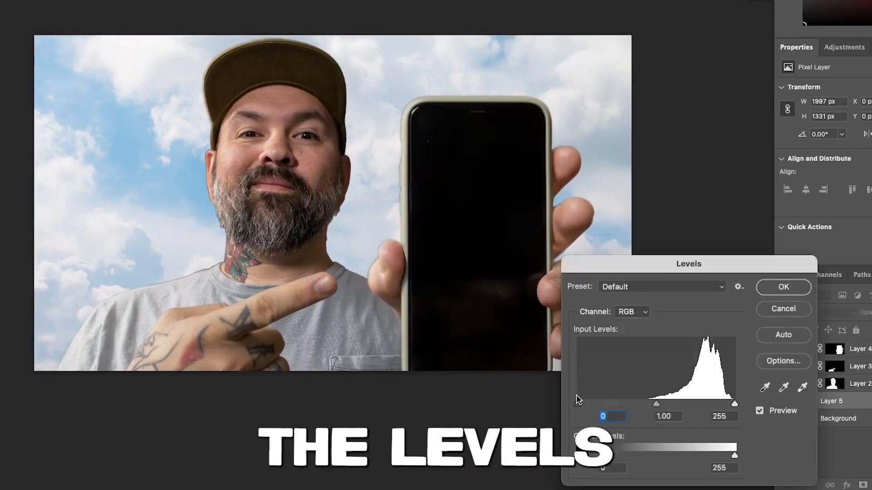
{"action": "left_click_drag", "start_coordinate": [589, 404], "coordinate": [652, 403]}
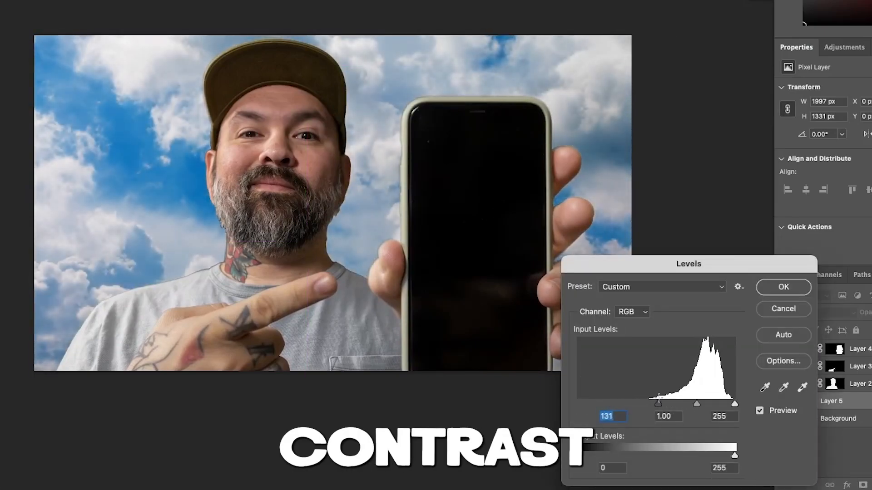
{"action": "key", "text": "Return"}
Brush black on Layer 2's mask along the shirt's shoulder outline to remove the dark edge fringe.
{"action": "left_click_drag", "start_coordinate": [569, 373], "coordinate": [609, 362]}
{"action": "left_click", "coordinate": [834, 383]}
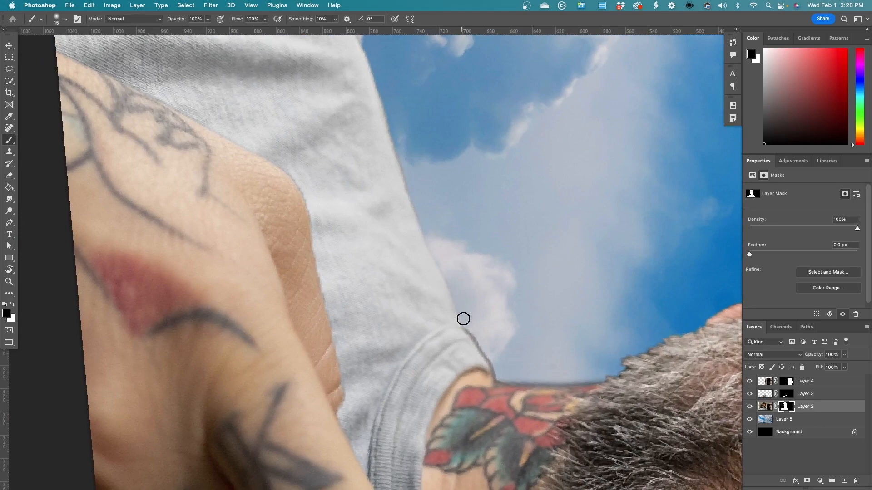
{"action": "scroll", "coordinate": [360, 55], "scroll_direction": "up", "scroll_amount": 5}
{"action": "scroll", "coordinate": [427, 204], "scroll_direction": "up", "scroll_amount": 5}
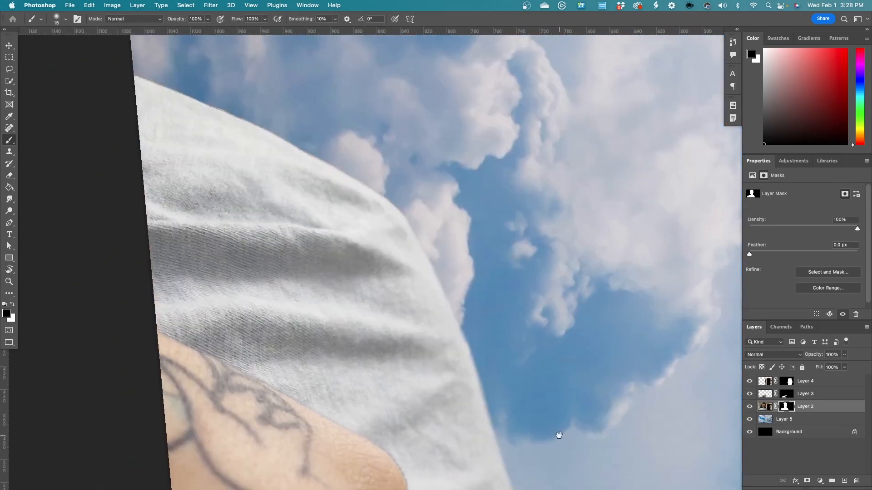
{"action": "left_click_drag", "start_coordinate": [334, 164], "coordinate": [411, 218]}
Brush black on Layer 2's mask along the tattooed neck and the beard's edge to clean the outline.
{"action": "key", "text": "r"}
{"action": "mouse_move", "coordinate": [604, 304]}
{"action": "left_mouse_down"}
{"action": "mouse_move", "coordinate": [611, 253]}
{"action": "mouse_move", "coordinate": [481, 123]}
{"action": "left_mouse_up"}
{"action": "scroll", "coordinate": [521, 232], "scroll_direction": "right", "scroll_amount": 10}
{"action": "scroll", "coordinate": [521, 231], "scroll_direction": "left", "scroll_amount": 3}
{"action": "key", "text": "b"}
{"action": "left_click_drag", "start_coordinate": [545, 231], "coordinate": [545, 256]}
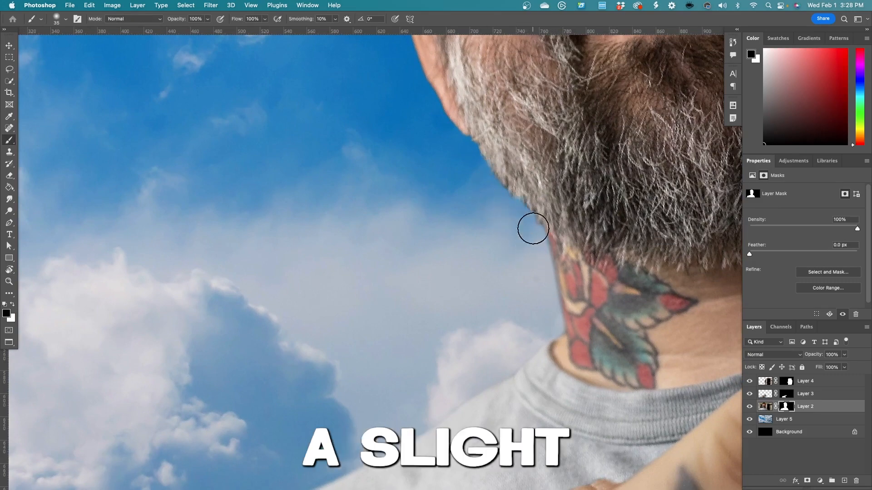
{"action": "left_click_drag", "start_coordinate": [565, 212], "coordinate": [589, 360]}
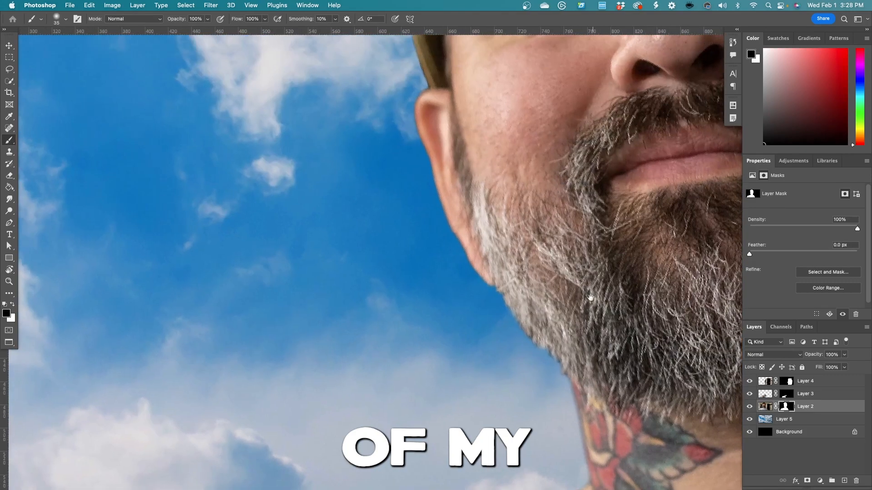
{"action": "left_click_drag", "start_coordinate": [593, 408], "coordinate": [596, 312]}
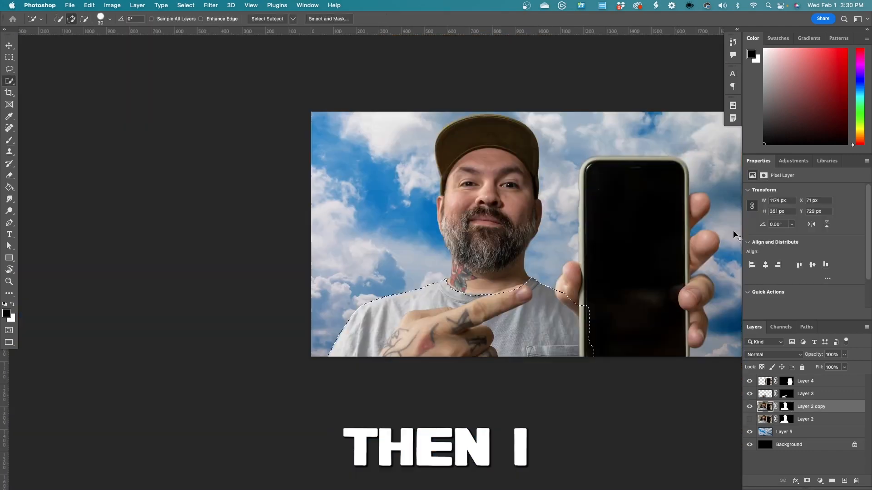
Darken the selected shirt on Layer 2 copy with Levels: black input 26, midtones 0.79 and a lowered white output level.
{"action": "key", "text": "ctrl+l"}
{"action": "left_click_drag", "start_coordinate": [656, 422], "coordinate": [666, 425]}
{"action": "left_click_drag", "start_coordinate": [599, 422], "coordinate": [610, 422]}
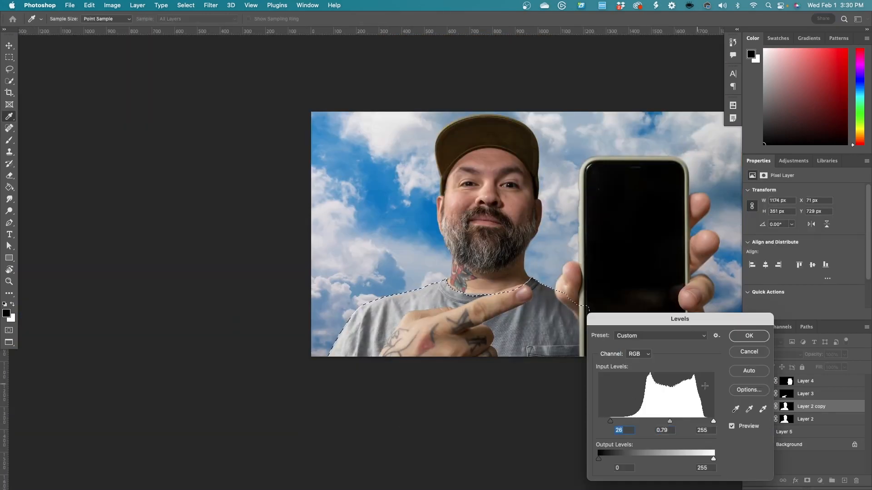
{"action": "left_click_drag", "start_coordinate": [714, 422], "coordinate": [714, 422]}
{"action": "left_click_drag", "start_coordinate": [600, 458], "coordinate": [601, 459]}
{"action": "left_click_drag", "start_coordinate": [713, 459], "coordinate": [693, 459]}
{"action": "left_click", "coordinate": [750, 336]}
Recolor the selected shirt with Hue/Saturation, using Hue -20, Saturation +53 and a reduced Lightness.
{"action": "key", "text": "super+u"}
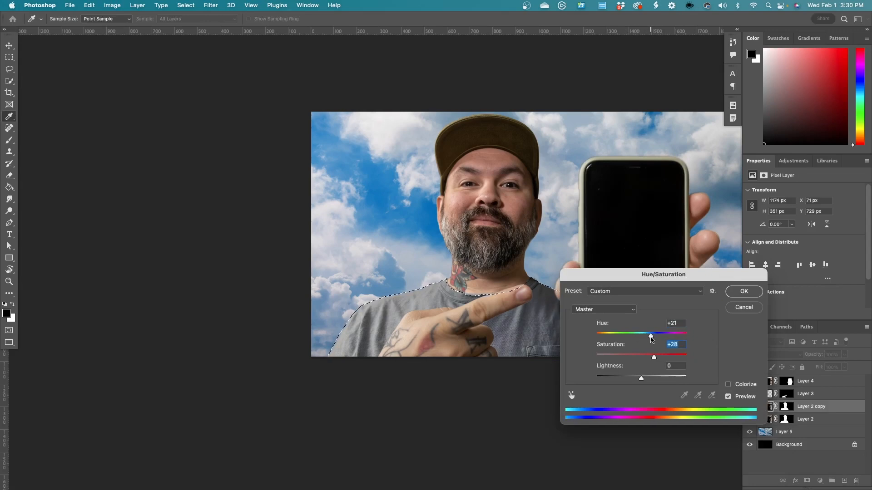
{"action": "left_click_drag", "start_coordinate": [641, 380], "coordinate": [637, 381]}
{"action": "left_click_drag", "start_coordinate": [655, 336], "coordinate": [632, 336]}
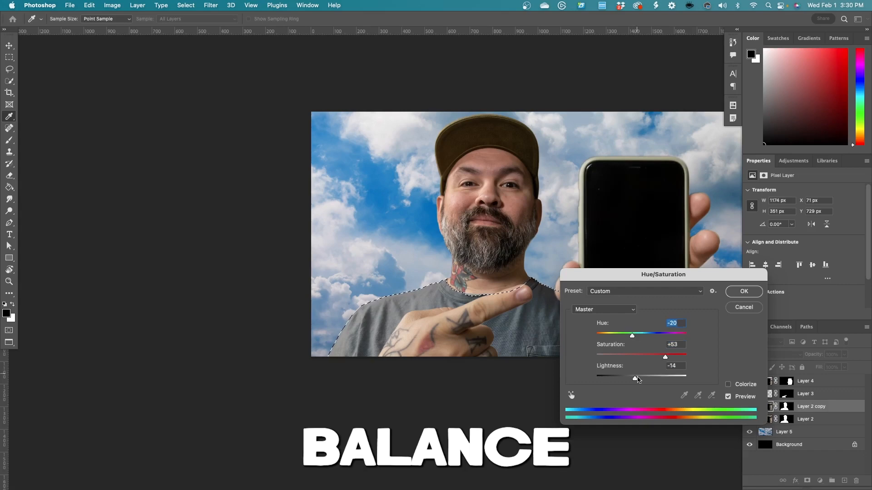
{"action": "left_click_drag", "start_coordinate": [635, 380], "coordinate": [591, 392]}
{"action": "left_click", "coordinate": [744, 291]}
Clear the shirt selection and move the pointing hand on Layer 3 up and toward the phone, to X 131 px, Y 613 px.
{"action": "key", "text": "w"}
{"action": "key", "text": "v"}
{"action": "mouse_move", "coordinate": [439, 318]}
{"action": "left_mouse_down"}
{"action": "mouse_move", "coordinate": [443, 289]}
{"action": "mouse_move", "coordinate": [443, 305]}
{"action": "left_mouse_up"}
{"action": "left_click_drag", "start_coordinate": [676, 245], "coordinate": [691, 224]}
{"action": "left_click_drag", "start_coordinate": [461, 285], "coordinate": [478, 281]}
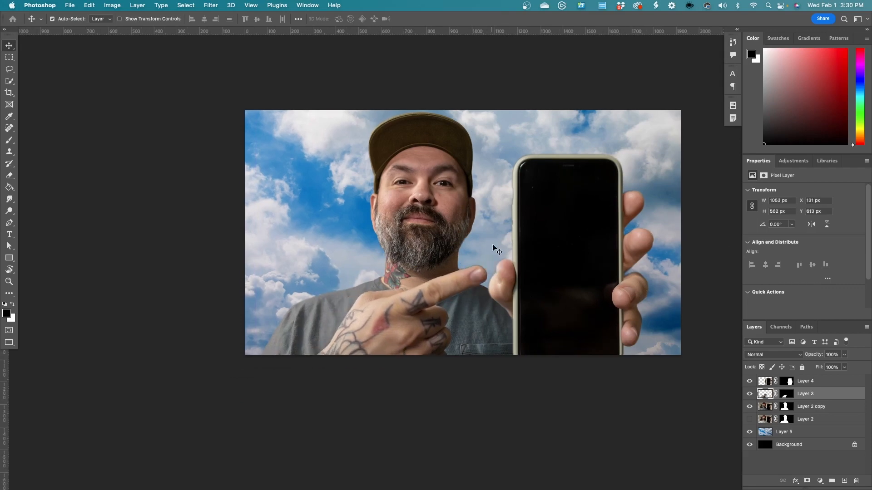
Transform the pointing hand on Layer 3, rotating it slightly clockwise and placing it at about X 33 px, Y 654 px.
{"action": "key", "text": "super+t"}
{"action": "left_click_drag", "start_coordinate": [529, 243], "coordinate": [535, 255]}
{"action": "left_click_drag", "start_coordinate": [463, 285], "coordinate": [445, 287]}
{"action": "key", "text": "Return"}
{"action": "left_click_drag", "start_coordinate": [646, 379], "coordinate": [630, 368]}
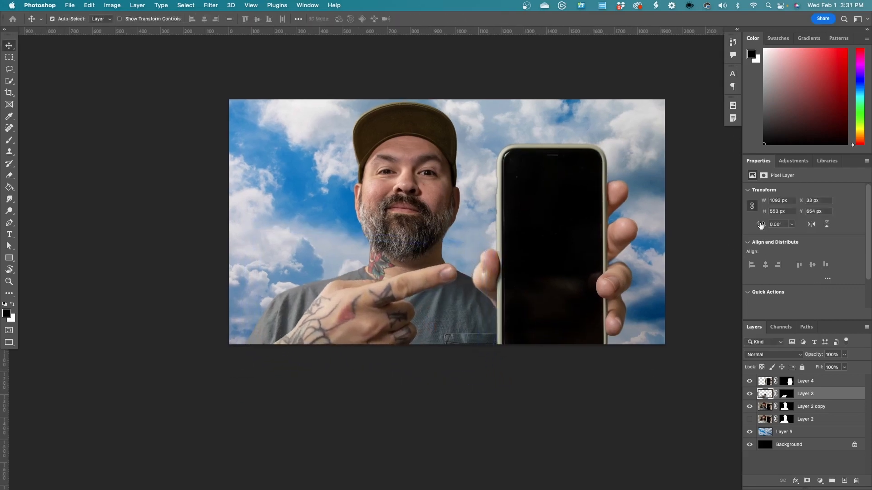
Add a new empty layer directly above Layer 2 copy.
{"action": "left_click", "coordinate": [815, 409]}
{"action": "key", "text": "super+shift+n"}
{"action": "key", "text": "Return"}
Paint soft black shadows on Layer 6 over the shirt around the hand and phone, using a brush of about 150 px.
{"action": "key", "text": "b"}
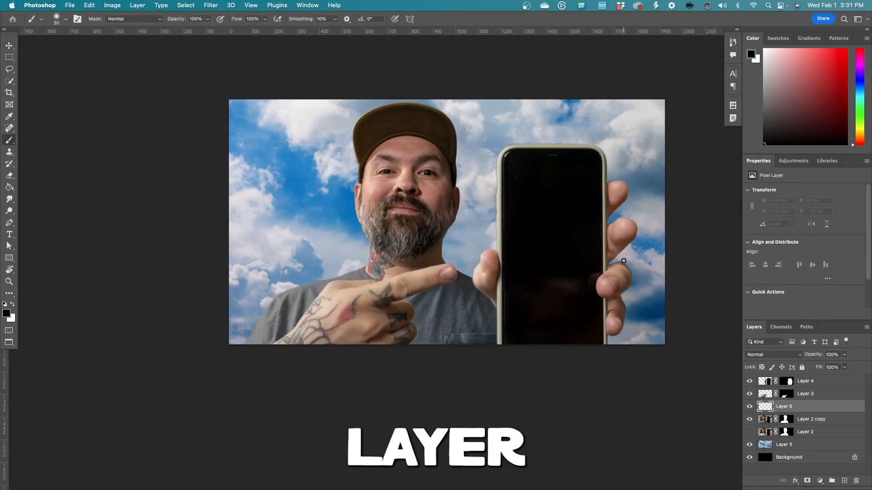
{"action": "key", "text": "bracketright"}
{"action": "key", "text": "bracketright"}
{"action": "key", "text": "bracketright"}
{"action": "key", "text": "bracketright"}
{"action": "key", "text": "bracketright"}
{"action": "key", "text": "bracketright"}
{"action": "key", "text": "bracketright"}
{"action": "key", "text": "bracketright"}
{"action": "key", "text": "bracketright"}
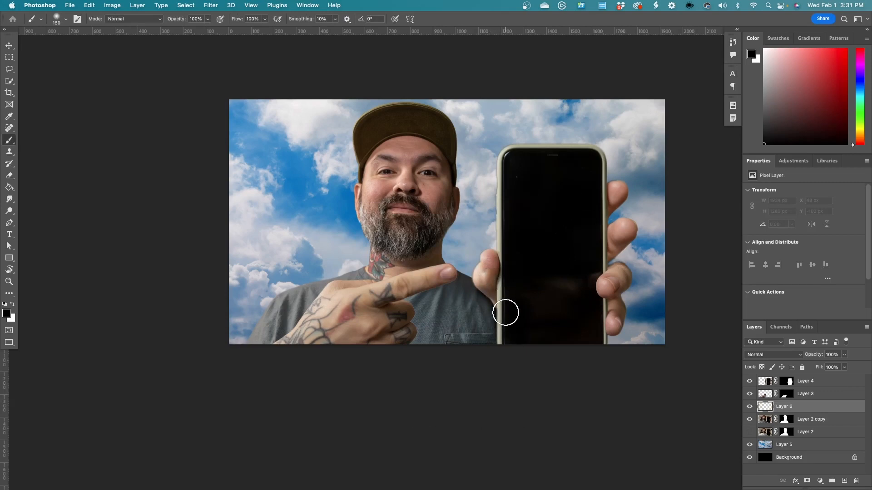
{"action": "left_click_drag", "start_coordinate": [511, 225], "coordinate": [620, 203]}
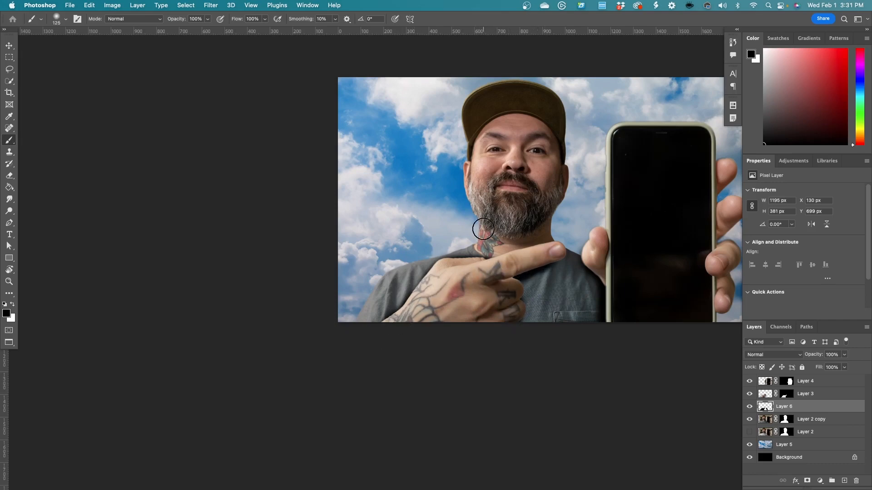
Set the shadow layer, Layer 6, to the Overlay blend mode at 41% opacity.
{"action": "key", "text": "v"}
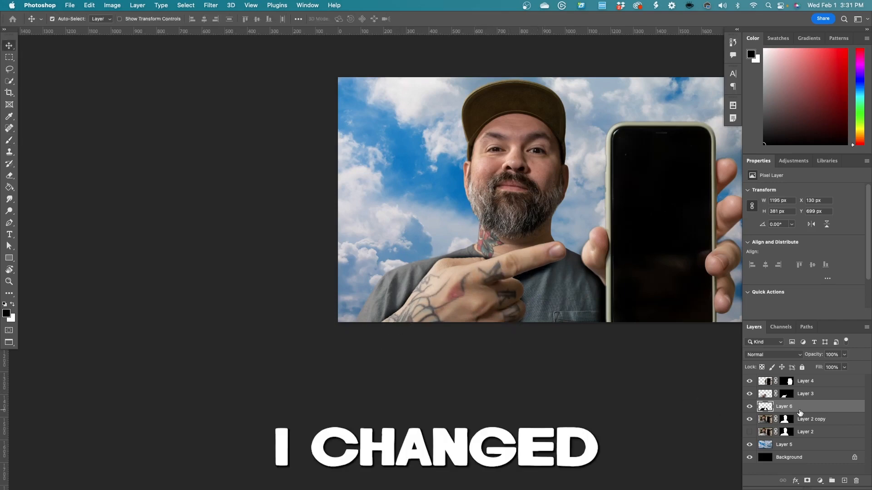
{"action": "left_click", "coordinate": [772, 355]}
{"action": "left_click", "coordinate": [778, 385]}
{"action": "left_click", "coordinate": [844, 355]}
{"action": "left_click_drag", "start_coordinate": [847, 366], "coordinate": [820, 368]}
{"action": "left_click", "coordinate": [772, 354]}
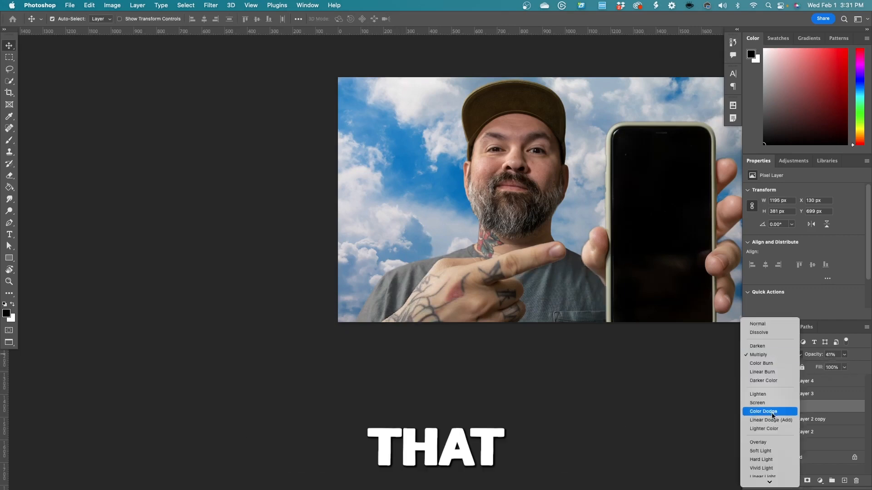
{"action": "left_click", "coordinate": [767, 444]}
Target Layer 3's mask at the index finger and reduce the brush size for working on its edge.
{"action": "key", "text": "z"}
{"action": "left_click", "coordinate": [670, 306]}
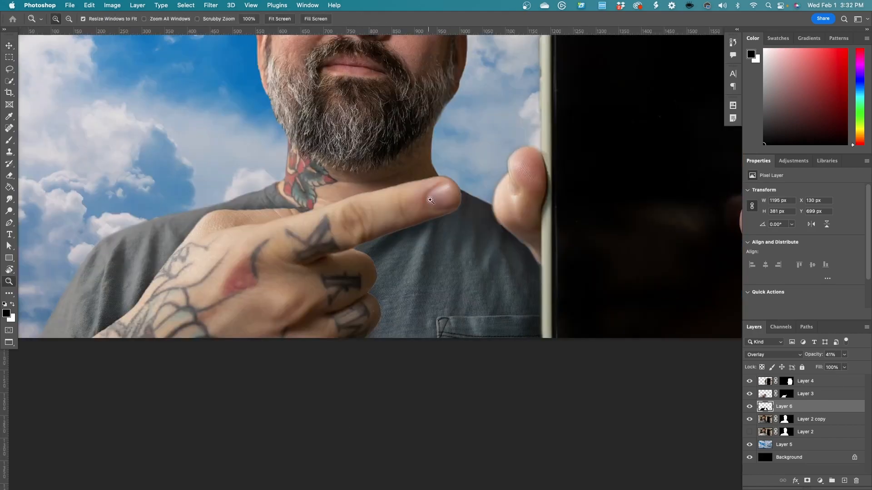
{"action": "left_click", "coordinate": [318, 277]}
{"action": "left_click_drag", "start_coordinate": [576, 334], "coordinate": [663, 357]}
{"action": "key", "text": "v"}
{"action": "left_click", "coordinate": [626, 169], "text": "super"}
{"action": "key", "text": "r"}
{"action": "mouse_move", "coordinate": [660, 249]}
{"action": "left_mouse_down"}
{"action": "mouse_move", "coordinate": [588, 95]}
{"action": "mouse_move", "coordinate": [513, 78]}
{"action": "left_mouse_up"}
{"action": "mouse_move", "coordinate": [579, 124]}
{"action": "left_mouse_down"}
{"action": "mouse_move", "coordinate": [580, 264]}
{"action": "mouse_move", "coordinate": [594, 272]}
{"action": "left_mouse_up"}
{"action": "left_click", "coordinate": [785, 397]}
{"action": "key", "text": "b"}
{"action": "key", "text": "bracketleft"}
{"action": "key", "text": "bracketleft"}
{"action": "key", "text": "bracketleft"}
{"action": "key", "text": "bracketleft"}
{"action": "key", "text": "bracketleft"}
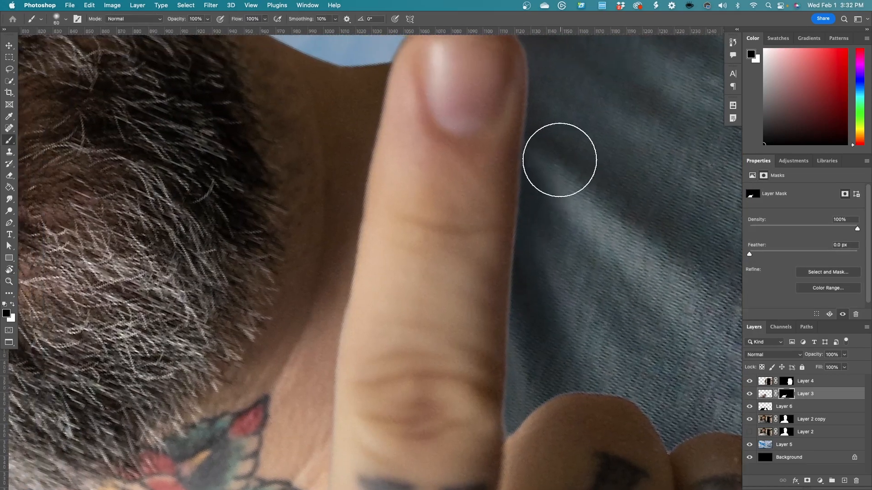
{"action": "key", "text": "bracketleft"}
{"action": "scroll", "coordinate": [536, 62], "scroll_direction": "up", "scroll_amount": 5}
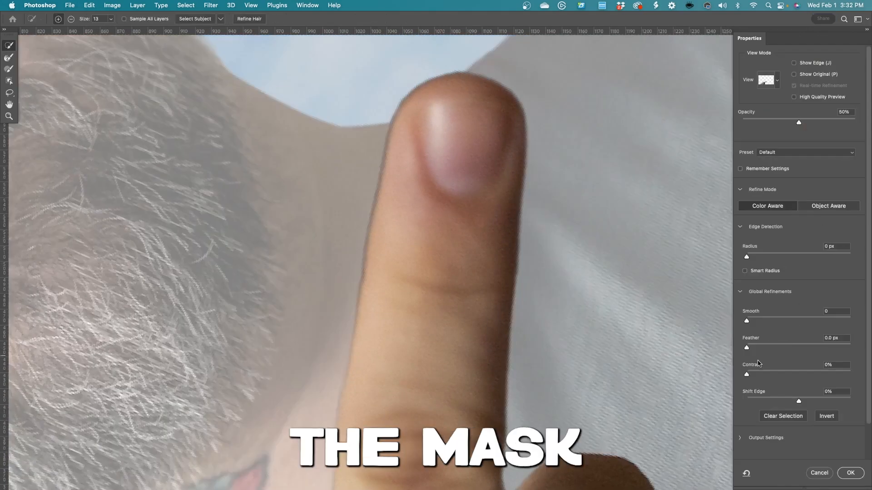
Refine Layer 3's mask in Select and Mask with Feather 0.3 px, Contrast 7% and Shift Edge -100%.
{"action": "left_click", "coordinate": [747, 321]}
{"action": "left_click_drag", "start_coordinate": [799, 401], "coordinate": [786, 403]}
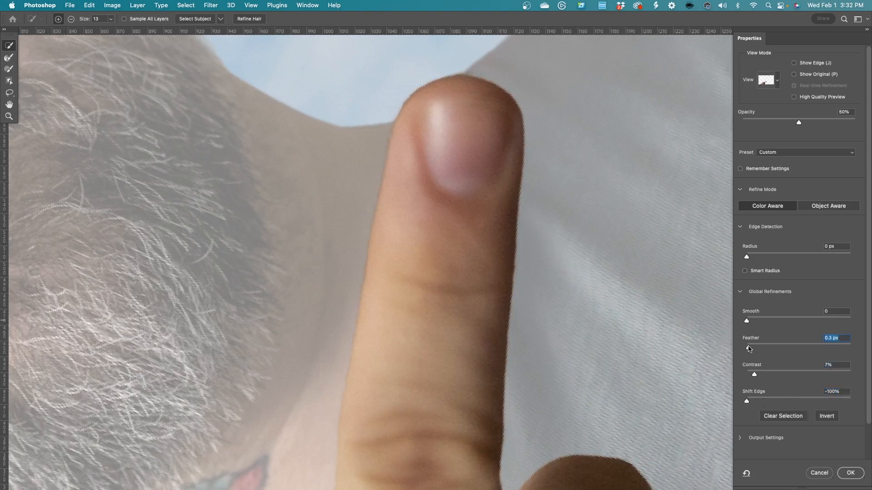
{"action": "left_click", "coordinate": [850, 472]}
{"action": "key", "text": "super+0"}
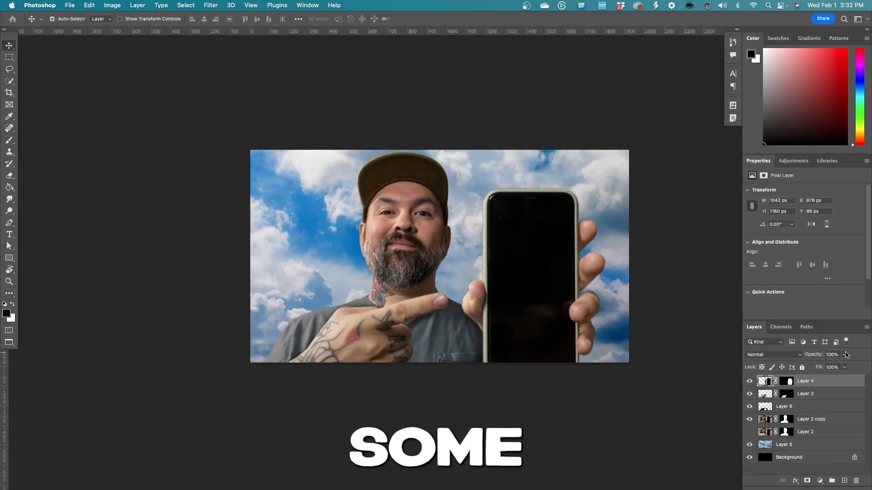
Group Layer 4 through Layer 2 and add a Levels adjustment above the group with input levels 15, 1.20 and 233.
{"action": "left_click", "coordinate": [820, 431], "text": "shift"}
{"action": "key", "text": "super+g"}
{"action": "left_click", "coordinate": [819, 480]}
{"action": "left_click", "coordinate": [818, 317]}
{"action": "left_click_drag", "start_coordinate": [761, 258], "coordinate": [767, 259]}
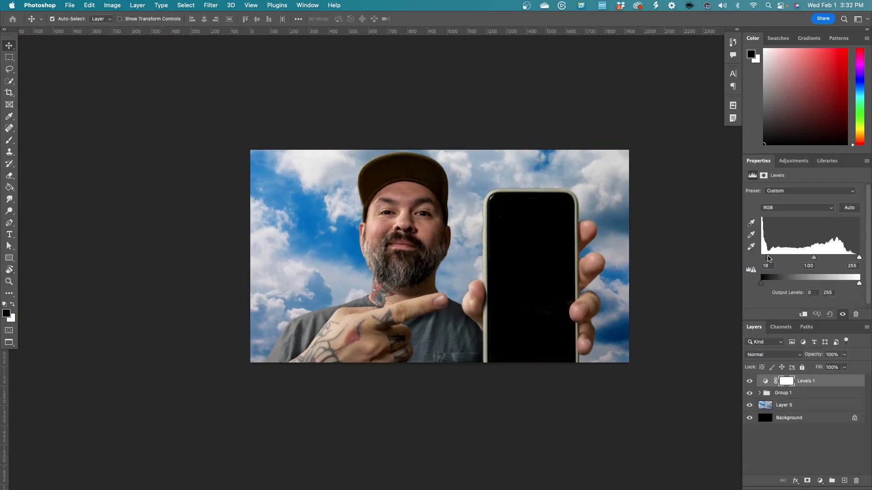
{"action": "left_click_drag", "start_coordinate": [859, 259], "coordinate": [805, 259]}
Add a Vibrance adjustment layer with Vibrance at +46.
{"action": "left_click", "coordinate": [820, 481]}
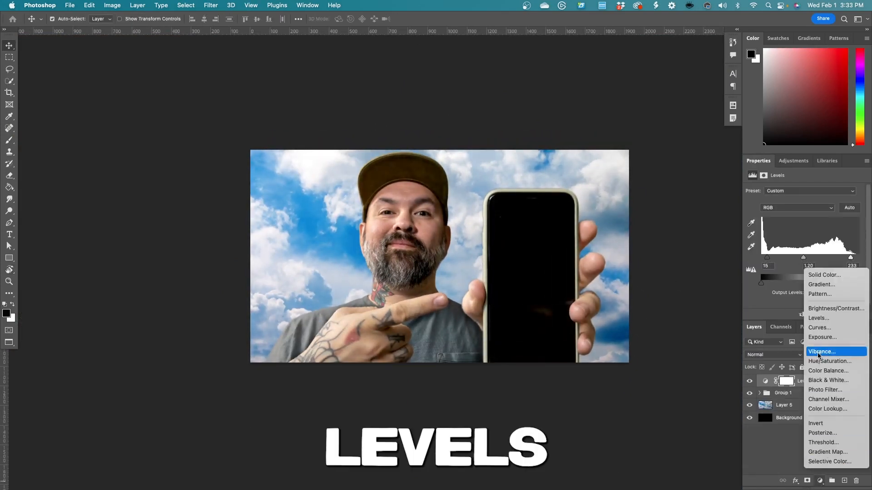
{"action": "left_click", "coordinate": [821, 351]}
{"action": "left_click_drag", "start_coordinate": [804, 199], "coordinate": [828, 199]}
Add a Hue/Saturation adjustment layer with Hue -2, Saturation +4 and Lightness +3.
{"action": "left_click", "coordinate": [820, 481]}
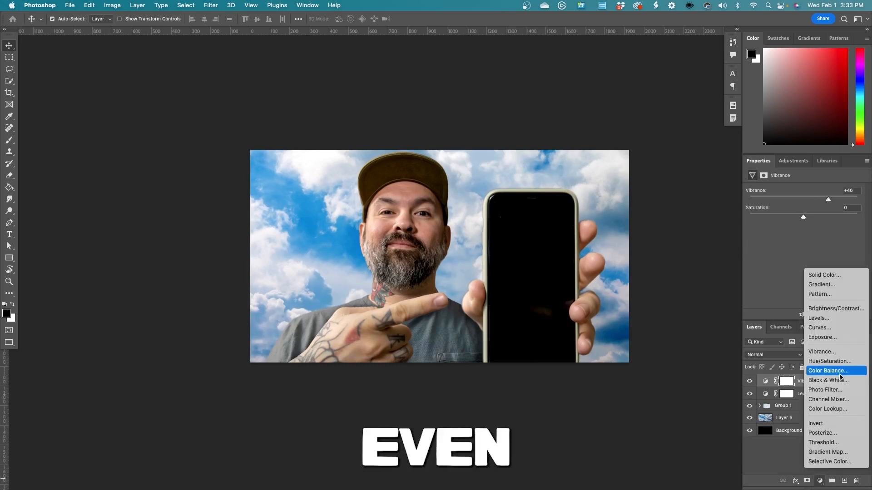
{"action": "left_click", "coordinate": [830, 361]}
{"action": "left_click_drag", "start_coordinate": [803, 243], "coordinate": [805, 260]}
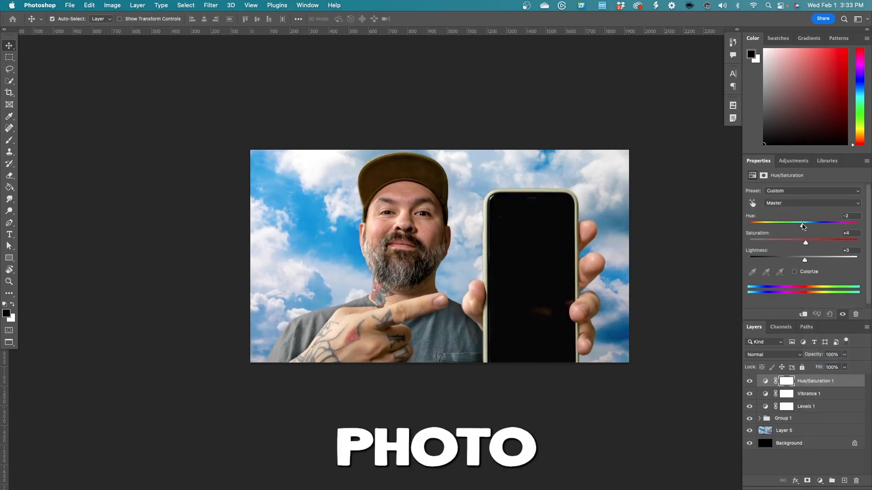
Clip the Levels, Vibrance and Hue/Saturation adjustment layers to Group 1.
{"action": "left_click", "coordinate": [804, 419]}
{"action": "left_click", "coordinate": [820, 413], "text": "alt"}
{"action": "left_click", "coordinate": [821, 400], "text": "alt"}
{"action": "left_click", "coordinate": [822, 388], "text": "alt"}
Quick-select the phone screen on Layer 4 and add a Levels adjustment masked to it with black input 44.
{"action": "left_click", "coordinate": [824, 435]}
{"action": "key", "text": "w"}
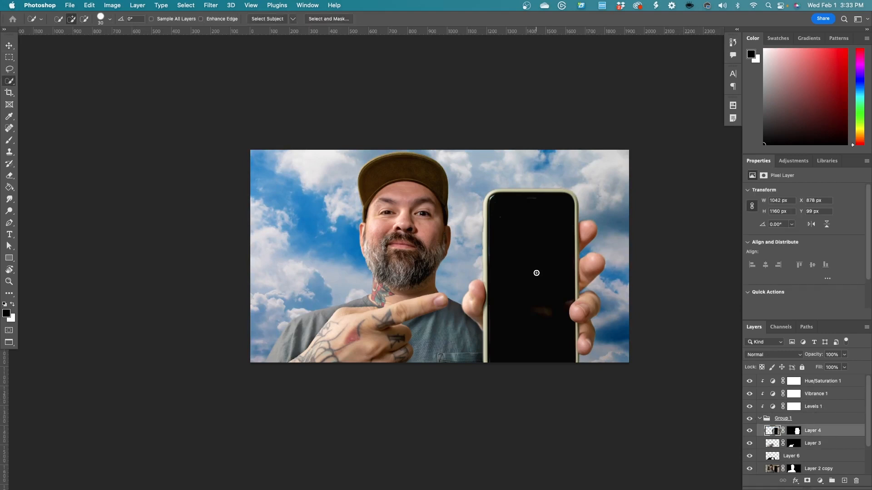
{"action": "key", "text": "super+z"}
{"action": "left_click", "coordinate": [820, 480]}
{"action": "left_click", "coordinate": [818, 318]}
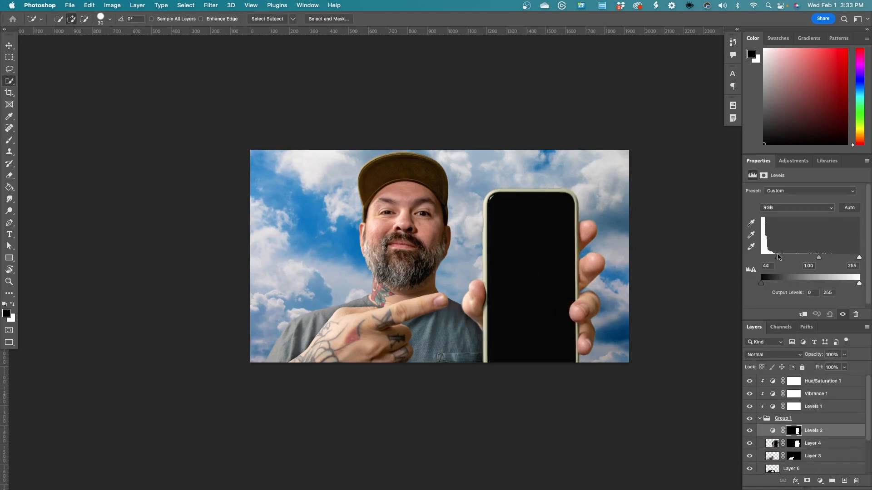
{"action": "left_click", "coordinate": [819, 432]}
Add a Color Balance adjustment layer above Hue/Saturation 1, clipped to Group 1.
{"action": "key", "text": "v"}
{"action": "scroll", "coordinate": [637, 347], "scroll_direction": "right", "scroll_amount": 2}
{"action": "left_click", "coordinate": [821, 387]}
{"action": "left_click", "coordinate": [820, 481]}
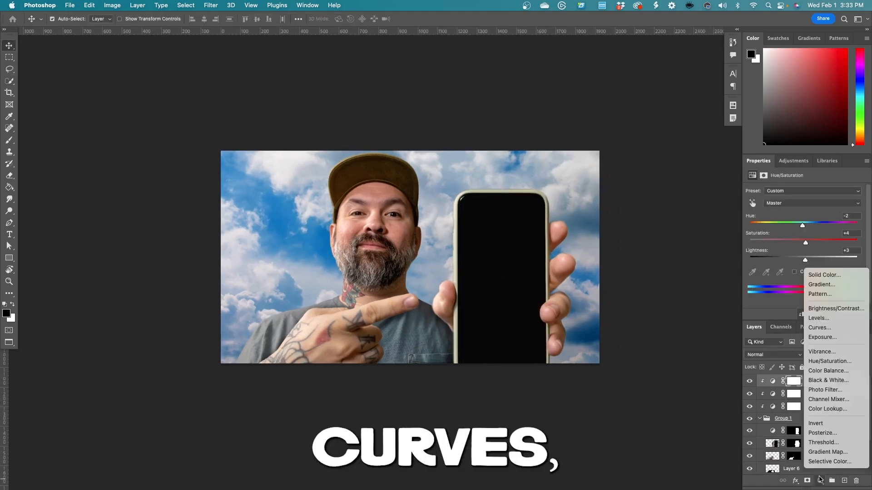
{"action": "left_click", "coordinate": [828, 371]}
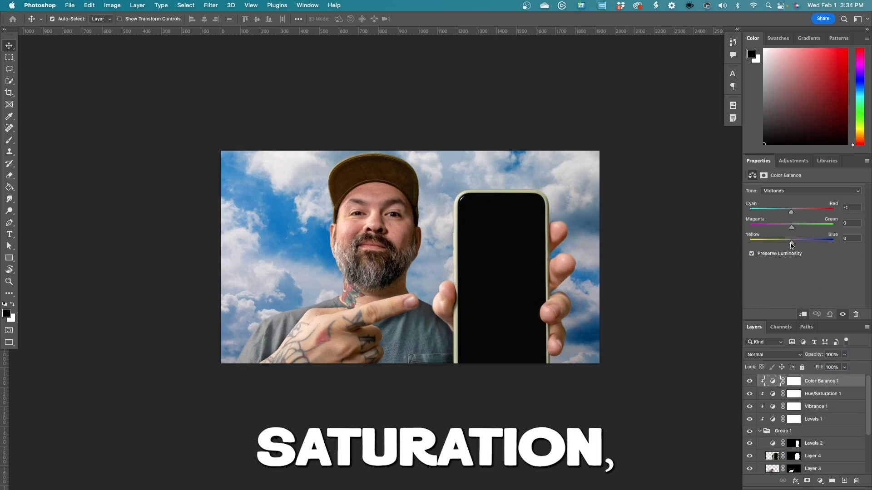
Set the Color Balance midtones to Cyan–Red +3, Magenta–Green -1 and Yellow–Blue +1.
{"action": "left_click_drag", "start_coordinate": [792, 244], "coordinate": [792, 243]}
{"action": "left_click_drag", "start_coordinate": [792, 227], "coordinate": [798, 227]}
Add a Curves adjustment layer clipped to Group 1 and shape a gentle S-curve with slightly darker shadows and brighter highlights.
{"action": "left_click", "coordinate": [820, 481]}
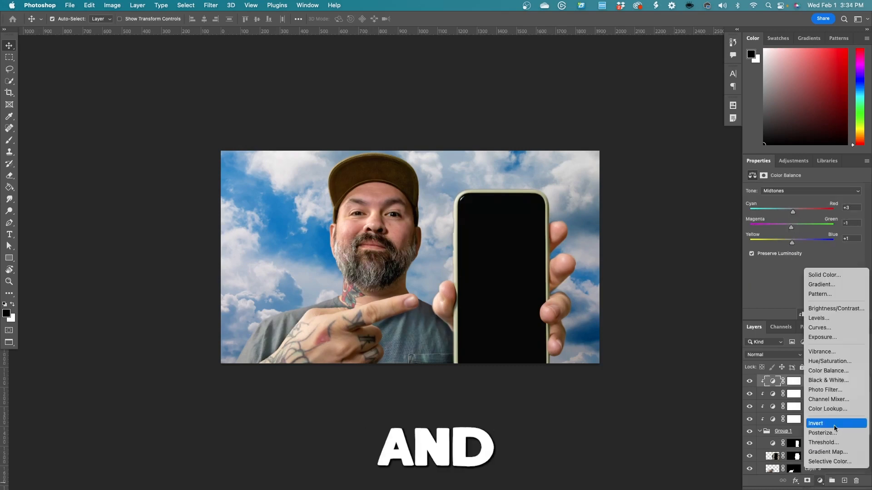
{"action": "left_click", "coordinate": [828, 326]}
{"action": "left_click", "coordinate": [778, 294]}
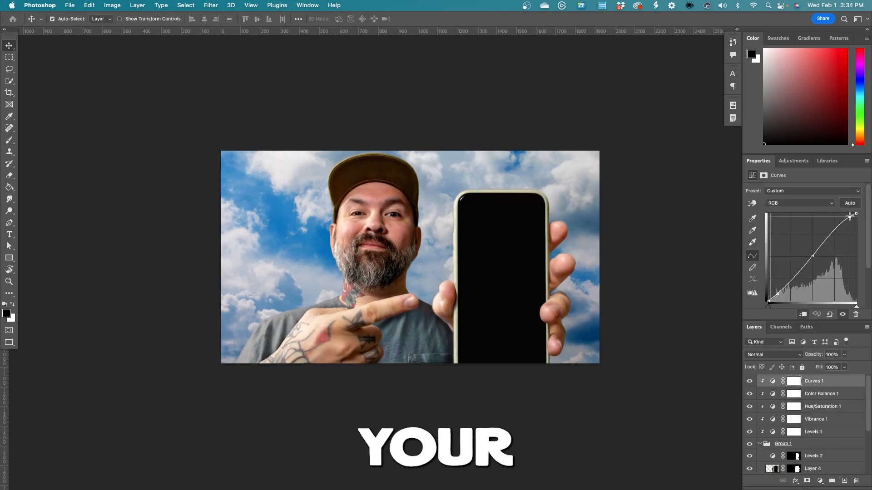
{"action": "left_click", "coordinate": [850, 219]}
Add a Photo Filter adjustment layer clipped to Group 1 and give it Warming Filter (LBA) at 21% density.
{"action": "left_click", "coordinate": [820, 481]}
{"action": "left_click", "coordinate": [824, 390]}
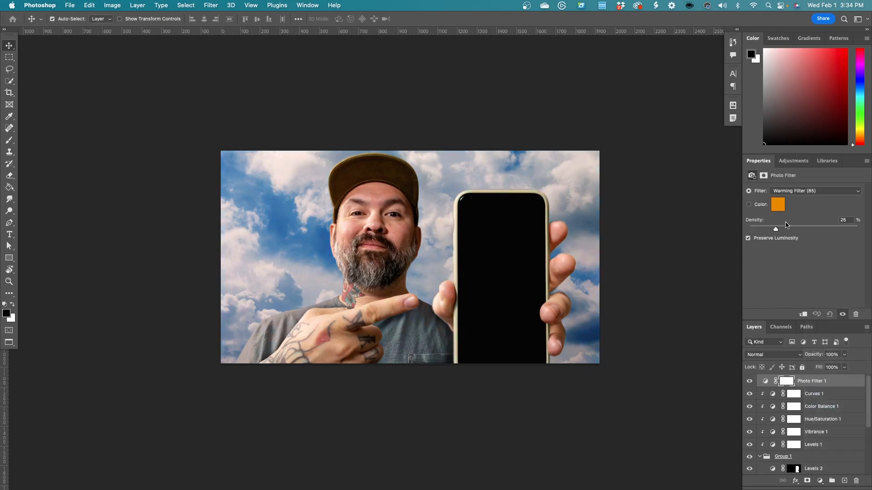
{"action": "left_click", "coordinate": [815, 191]}
{"action": "left_click", "coordinate": [799, 196]}
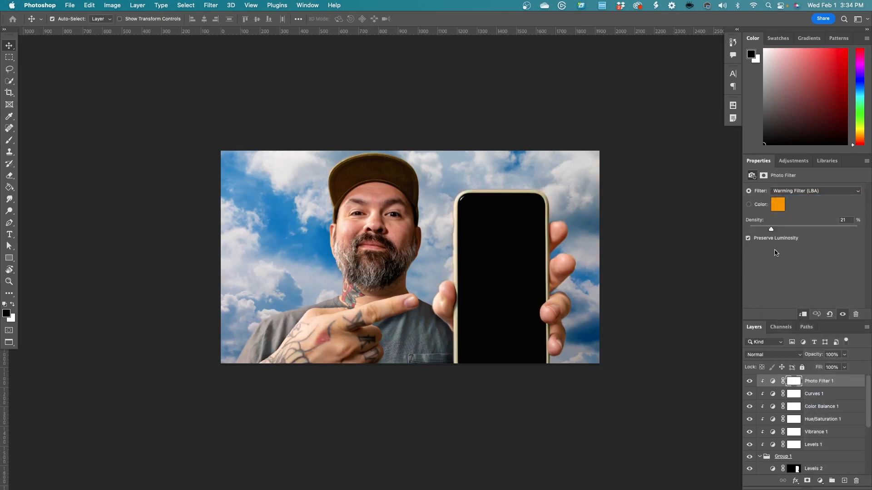
{"action": "left_click_drag", "start_coordinate": [761, 231], "coordinate": [764, 231]}
{"action": "left_click", "coordinate": [815, 191]}
{"action": "left_click", "coordinate": [799, 183]}
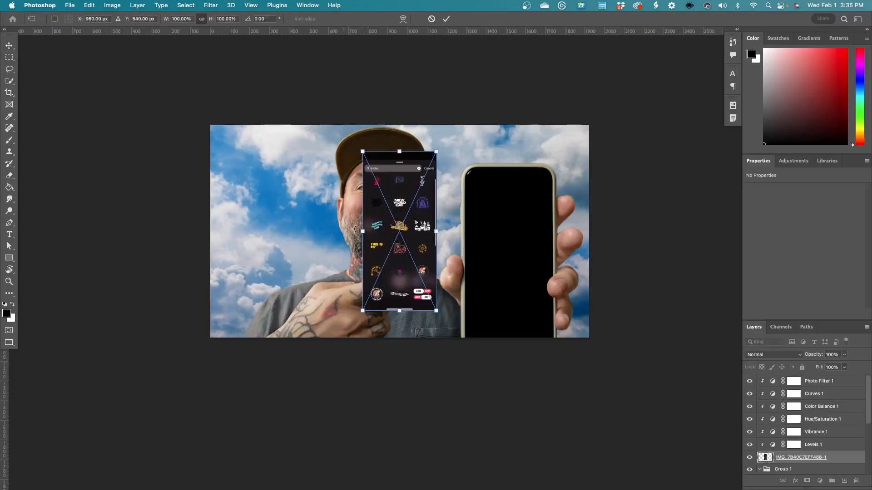
Bring the placed IMG_7B40C7EFF488-1 screenshot above the adjustment layers and clip all six adjustments back to Group 1.
{"action": "key", "text": "super+shift+bracketright"}
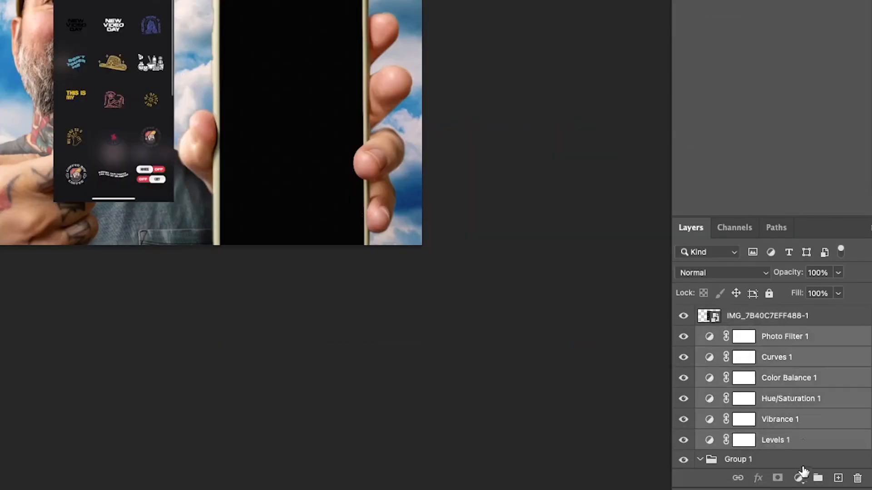
{"action": "left_click", "coordinate": [821, 452], "text": "alt"}
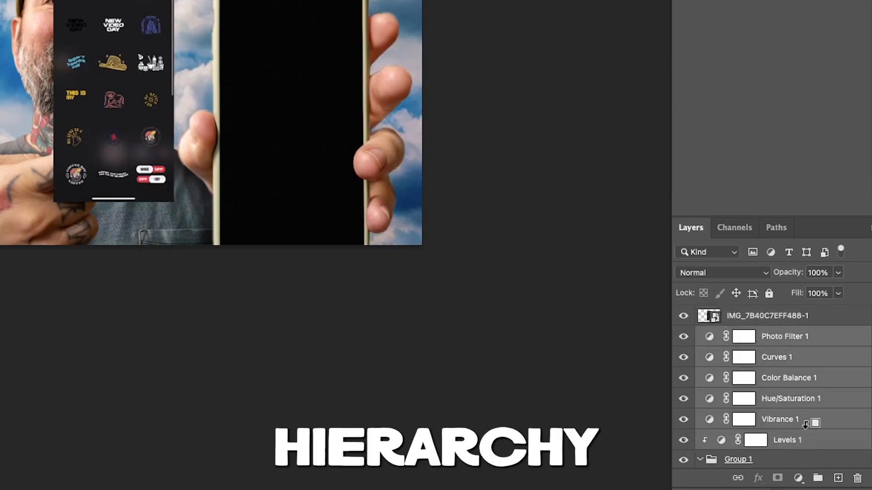
{"action": "left_click", "coordinate": [825, 439], "text": "alt"}
{"action": "left_click", "coordinate": [824, 425], "text": "alt"}
{"action": "left_click", "coordinate": [810, 367], "text": "alt"}
{"action": "left_click", "coordinate": [808, 347], "text": "alt"}
{"action": "left_click", "coordinate": [770, 326], "text": "alt"}
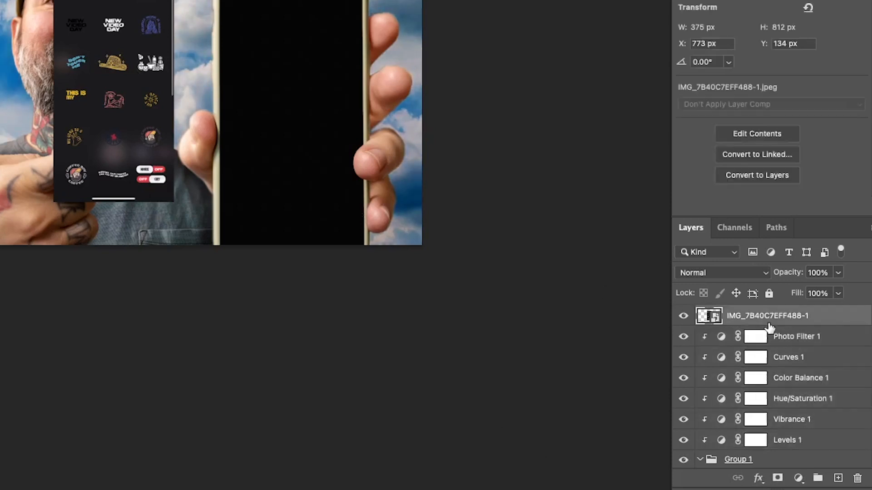
Move the IMG_7B40C7EFF488-1 layer into Group 1 between Levels 2 and Layer 4.
{"action": "scroll", "coordinate": [761, 360], "scroll_direction": "down", "scroll_amount": 3}
{"action": "scroll", "coordinate": [697, 393], "scroll_direction": "up", "scroll_amount": 3}
{"action": "left_click_drag", "start_coordinate": [763, 315], "coordinate": [783, 374]}
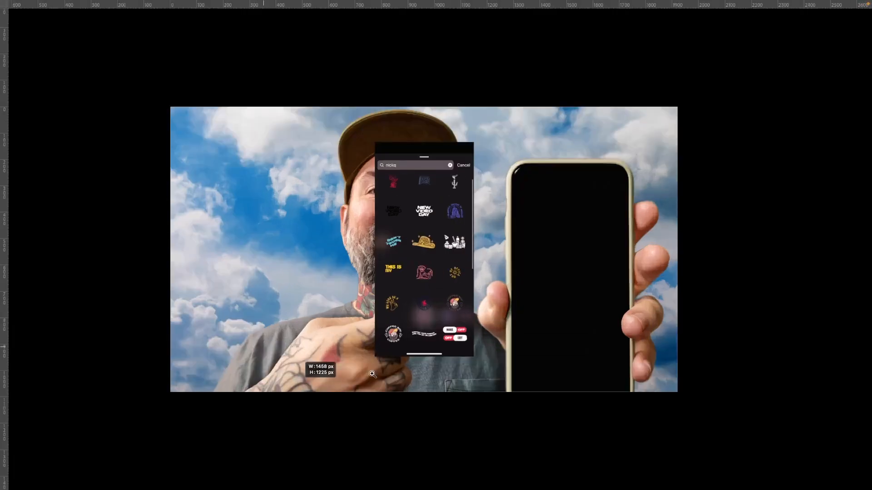
Move the screenshot over the phone and scale it to about 444 × 963 px so it covers the black screen.
{"action": "left_click_drag", "start_coordinate": [372, 374], "coordinate": [375, 372]}
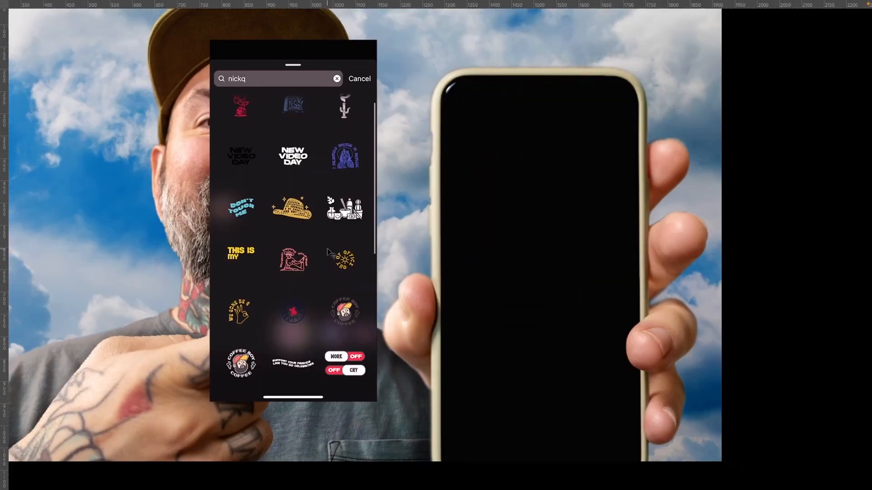
{"action": "left_click_drag", "start_coordinate": [329, 250], "coordinate": [561, 285]}
{"action": "key", "text": "super+t"}
{"action": "left_click_drag", "start_coordinate": [568, 317], "coordinate": [509, 183]}
{"action": "left_click_drag", "start_coordinate": [550, 301], "coordinate": [592, 364]}
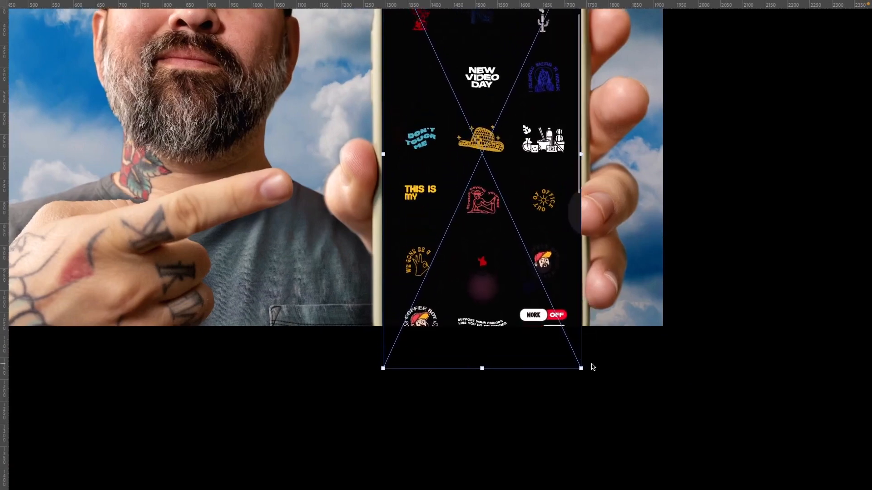
{"action": "key", "text": "Return"}
Load the phone-screen-shaped mask as a selection and use it to mask the IMG_7B40C7EFF488-1 layer to the screen.
{"action": "scroll", "coordinate": [590, 364], "scroll_direction": "up", "scroll_amount": 5}
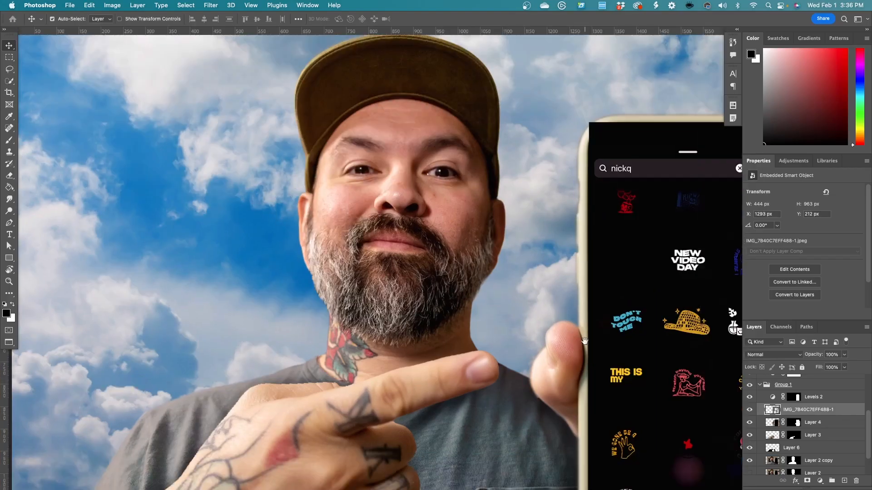
{"action": "left_click_drag", "start_coordinate": [585, 341], "coordinate": [449, 296]}
{"action": "left_click", "coordinate": [794, 423], "text": "alt"}
{"action": "left_click", "coordinate": [795, 423], "text": "alt"}
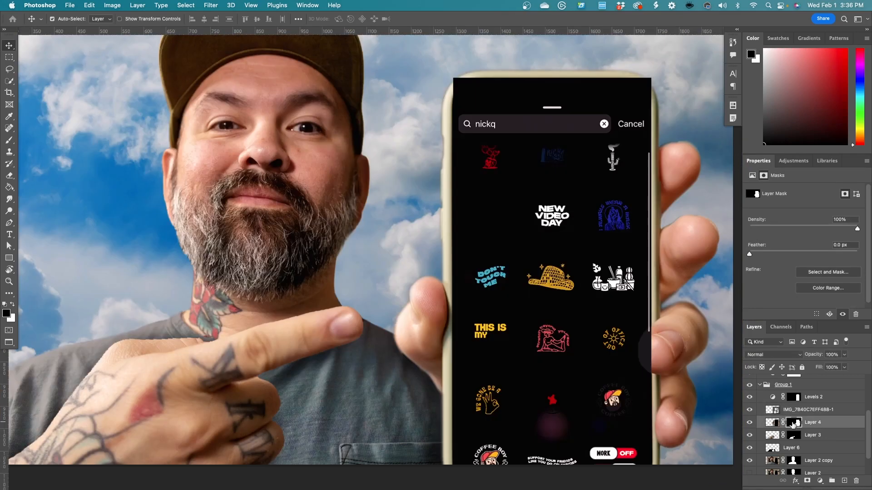
{"action": "left_click", "coordinate": [794, 424], "text": "super"}
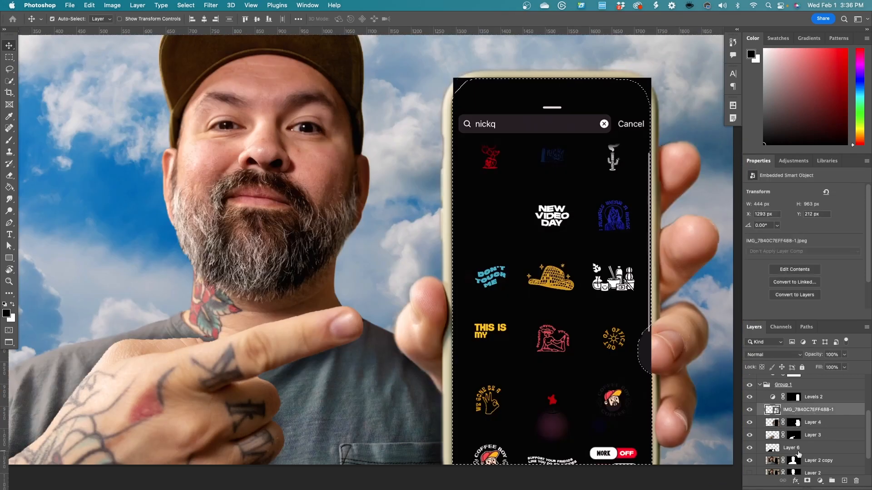
{"action": "left_click", "coordinate": [807, 481]}
Set the phone screenshot layer's blending mode to Screen.
{"action": "left_click_drag", "start_coordinate": [612, 288], "coordinate": [563, 276]}
{"action": "left_click", "coordinate": [815, 410]}
{"action": "left_click", "coordinate": [768, 354]}
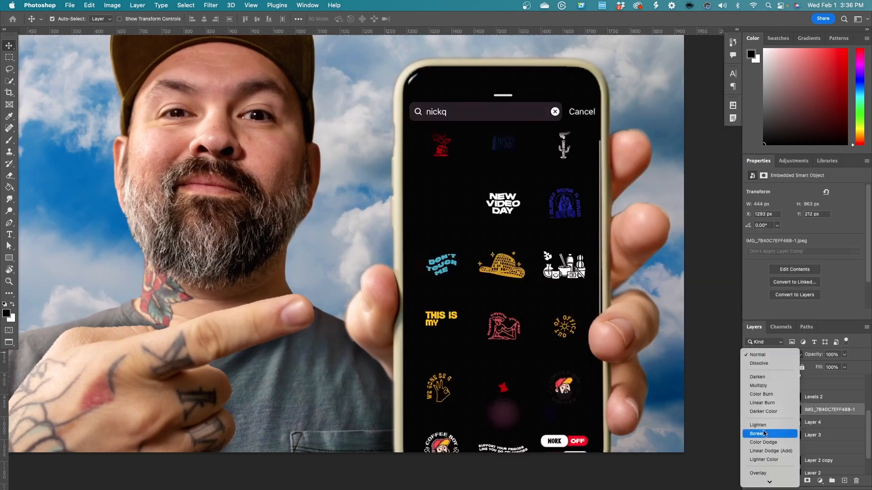
{"action": "left_click", "coordinate": [764, 434]}
{"action": "left_click_drag", "start_coordinate": [561, 226], "coordinate": [553, 229]}
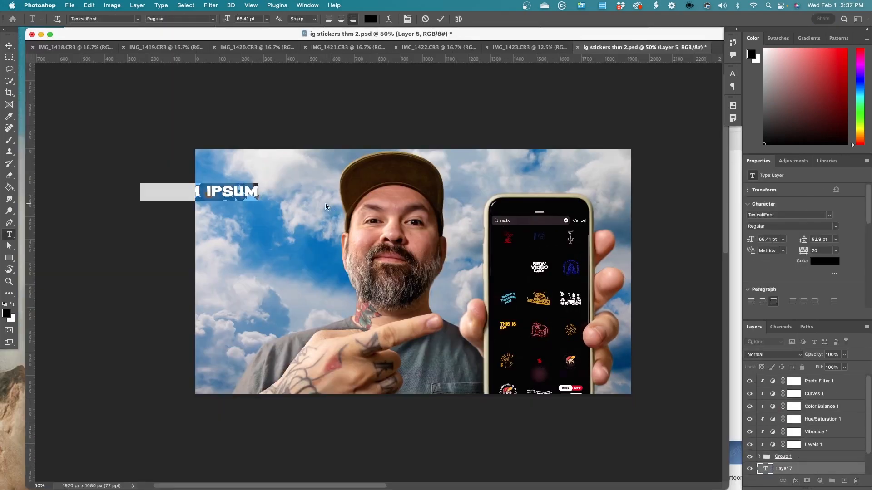
Enter GIFS in TexicalFont and arrange the headline words into a tight stack on the sky beside the man.
{"action": "type", "text": "GIFS"}
{"action": "left_click_drag", "start_coordinate": [269, 201], "coordinate": [271, 219]}
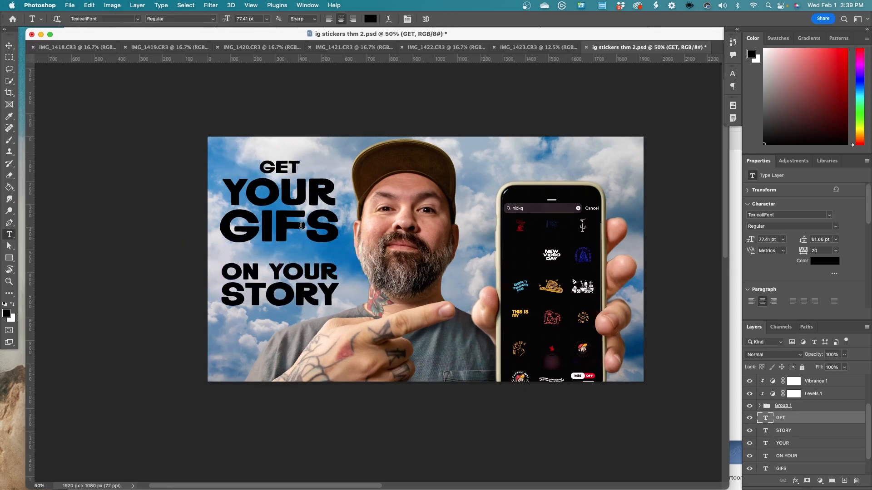
{"action": "left_click_drag", "start_coordinate": [300, 204], "coordinate": [300, 219]}
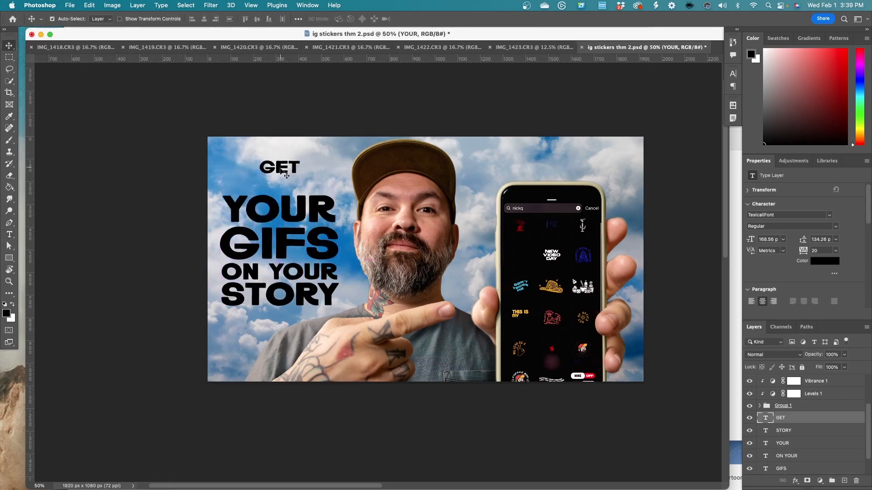
{"action": "left_click_drag", "start_coordinate": [253, 218], "coordinate": [252, 222]}
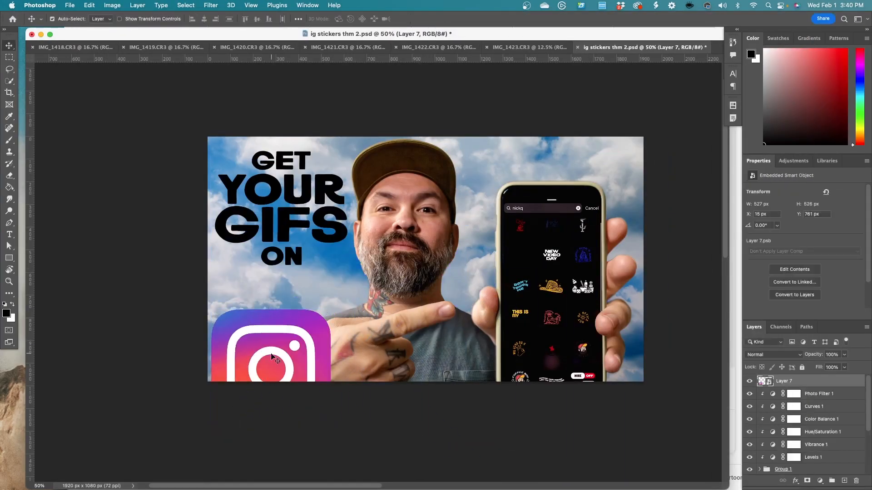
Scale the Instagram logo down and place it beneath the word ON.
{"action": "left_click_drag", "start_coordinate": [272, 382], "coordinate": [280, 349]}
{"action": "key", "text": "Return"}
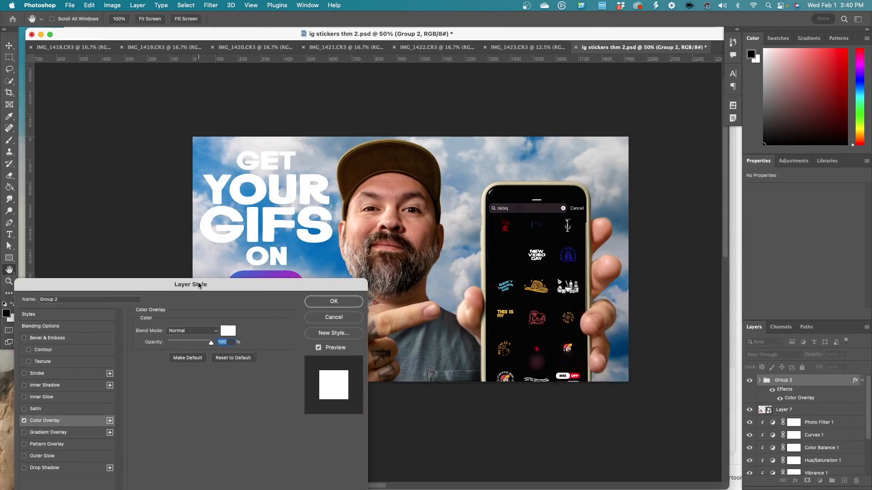
Try another color for the Color Overlay on the headline text group.
{"action": "left_click", "coordinate": [228, 331]}
{"action": "left_click_drag", "start_coordinate": [569, 313], "coordinate": [535, 237]}
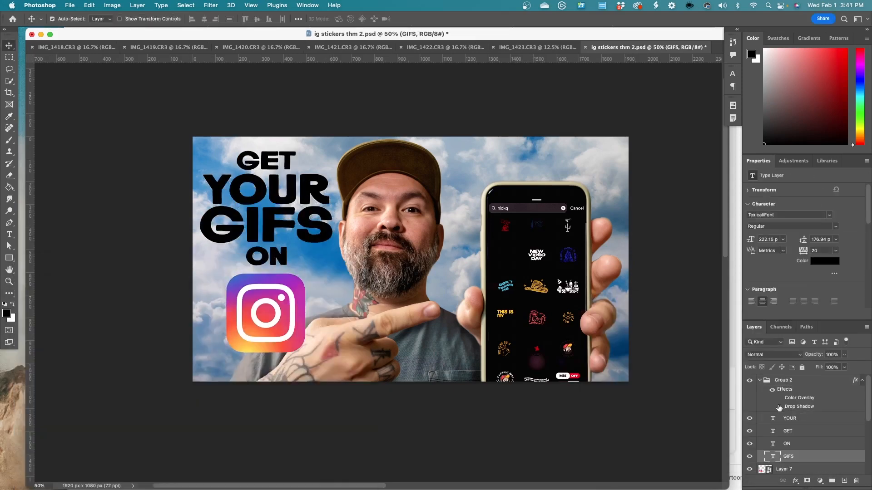
Collapse the headline group and shift Group 1 with the man and phone horizontally by 45 px, away from the text.
{"action": "left_click", "coordinate": [761, 381]}
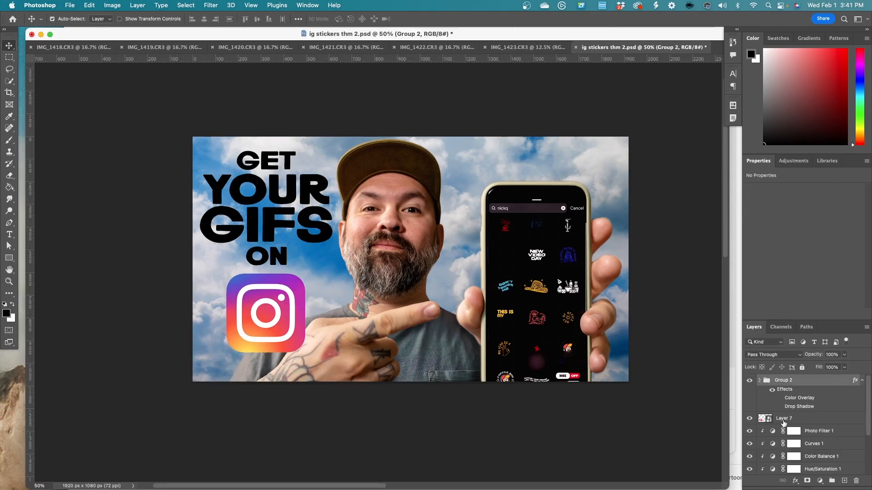
{"action": "left_click", "coordinate": [827, 433]}
{"action": "scroll", "coordinate": [827, 433], "scroll_direction": "down", "scroll_amount": 5}
{"action": "left_click", "coordinate": [802, 446]}
{"action": "key", "text": "super+t"}
{"action": "left_click_drag", "start_coordinate": [419, 292], "coordinate": [429, 292]}
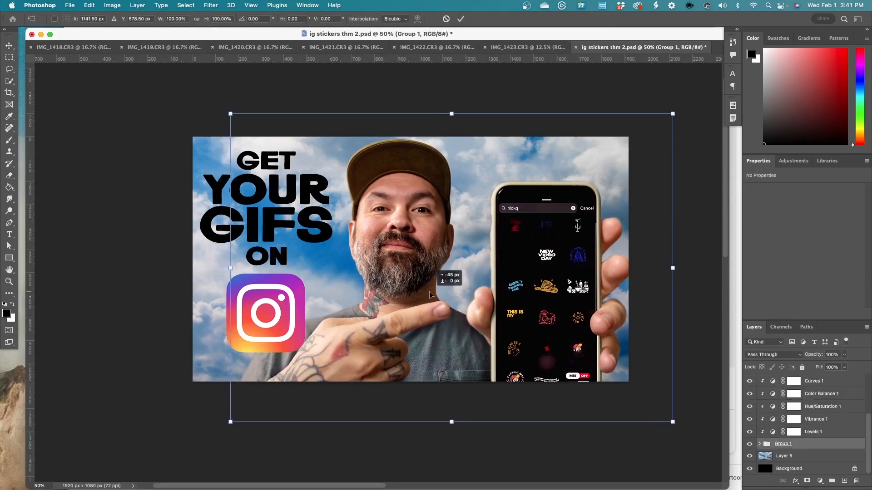
{"action": "key", "text": "Return"}
{"action": "scroll", "coordinate": [792, 450], "scroll_direction": "down", "scroll_amount": 5}
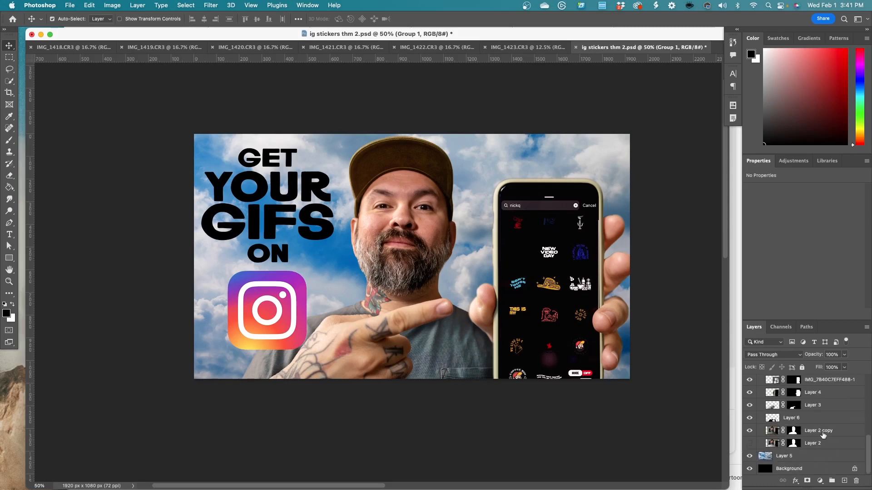
{"action": "left_click", "coordinate": [795, 434]}
{"action": "left_click", "coordinate": [796, 435], "text": "super"}
{"action": "key", "text": "super+d"}
{"action": "scroll", "coordinate": [816, 442], "scroll_direction": "up", "scroll_amount": 2}
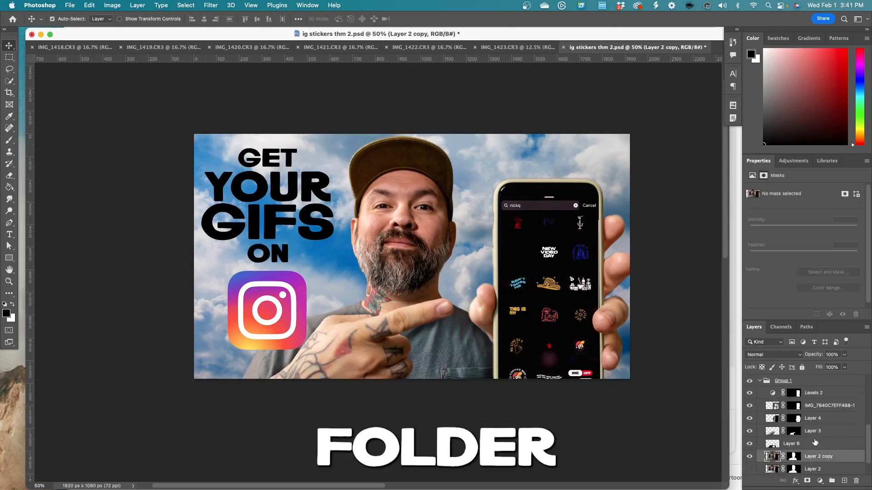
Create a merged copy of Group 1 directly beneath it and fill the copy's opaque pixels with white.
{"action": "left_click", "coordinate": [785, 382]}
{"action": "left_click", "coordinate": [760, 381]}
{"action": "left_click_drag", "start_coordinate": [821, 447], "coordinate": [828, 459]}
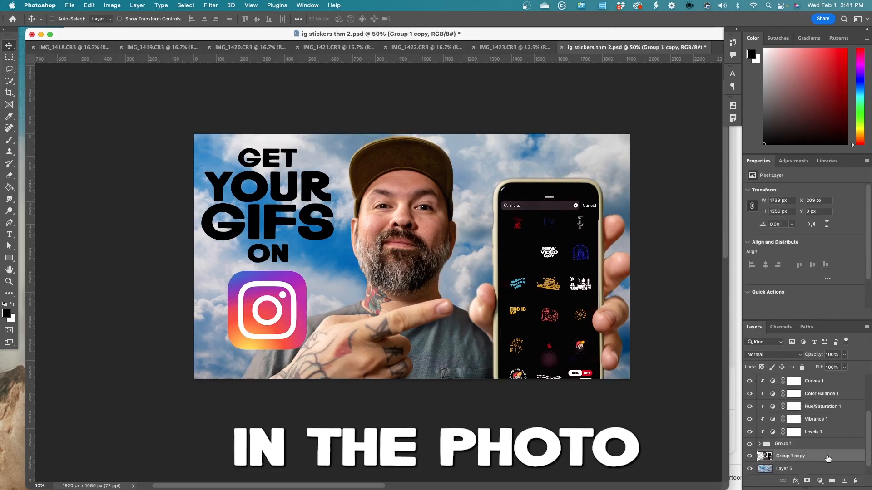
{"action": "key", "text": "x"}
{"action": "key", "text": "alt+shift+BackSpace"}
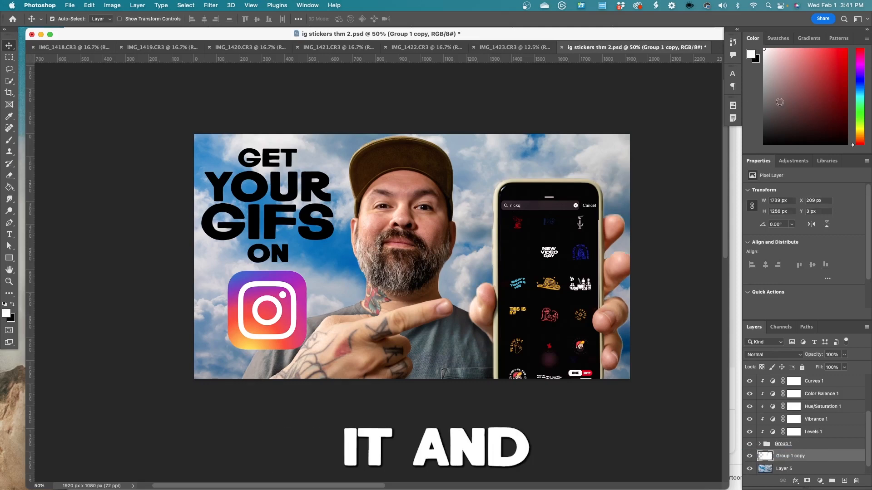
Apply a Gaussian Blur with a radius of 40.2 pixels to the white Group 1 copy layer.
{"action": "left_click", "coordinate": [211, 5]}
{"action": "mouse_move", "coordinate": [266, 139]}
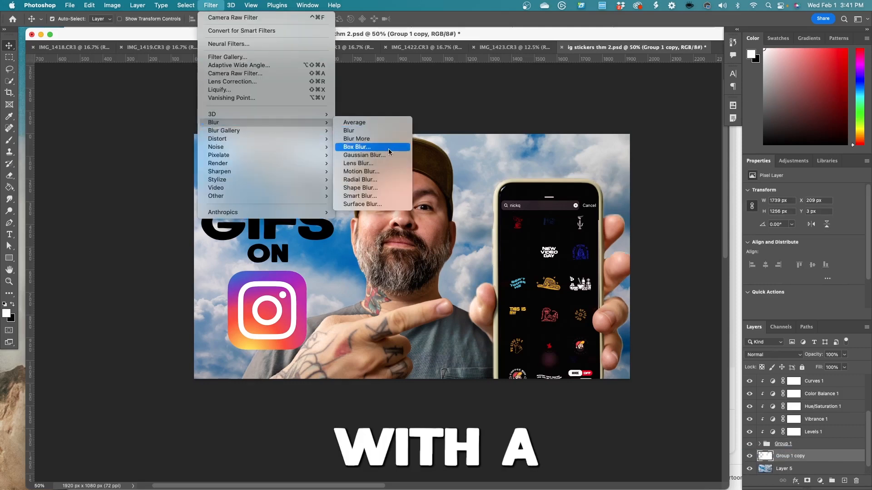
{"action": "left_click", "coordinate": [389, 148]}
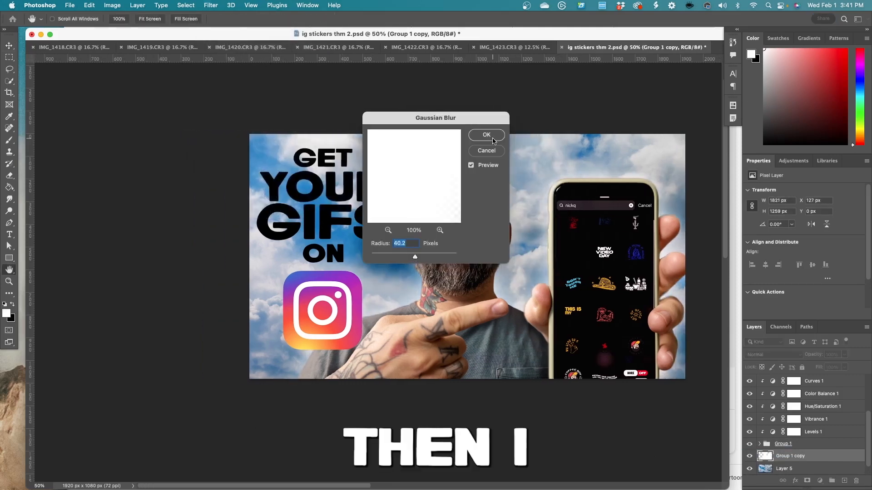
{"action": "left_click", "coordinate": [486, 135]}
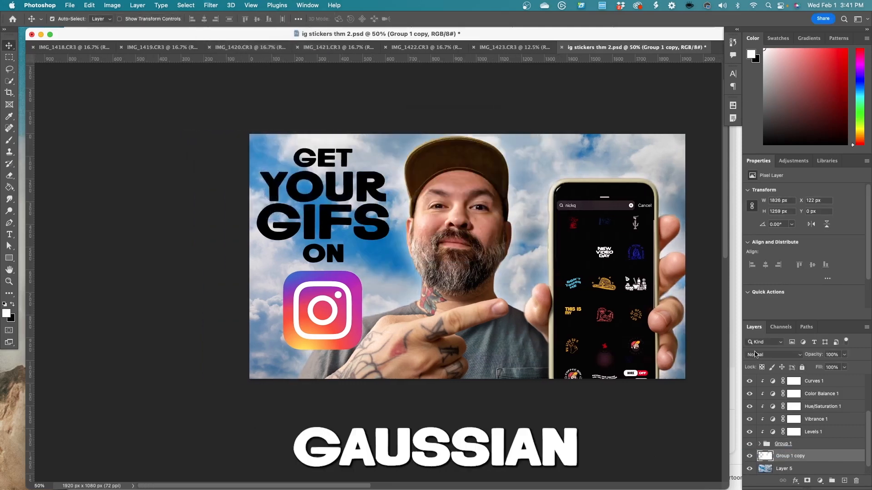
Set the blending mode of the blurred Group 1 copy layer to Overlay.
{"action": "left_click", "coordinate": [772, 354]}
{"action": "left_click", "coordinate": [766, 474]}
{"action": "left_click_drag", "start_coordinate": [644, 340], "coordinate": [603, 314]}
Apply a Motion Blur at angle 0° with a distance of 115 pixels to the Group 1 copy glow layer.
{"action": "left_click", "coordinate": [212, 6]}
{"action": "mouse_move", "coordinate": [272, 123]}
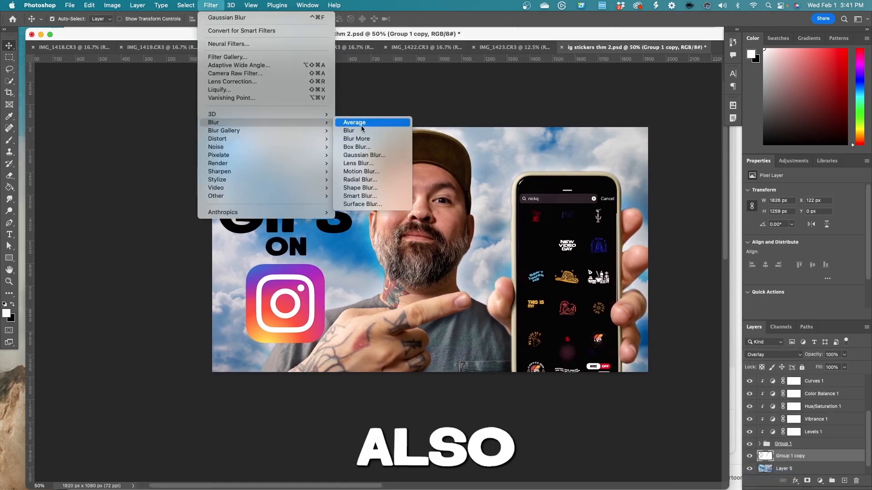
{"action": "left_click", "coordinate": [372, 172]}
{"action": "left_click_drag", "start_coordinate": [436, 112], "coordinate": [613, 137]}
{"action": "left_click_drag", "start_coordinate": [551, 297], "coordinate": [580, 301]}
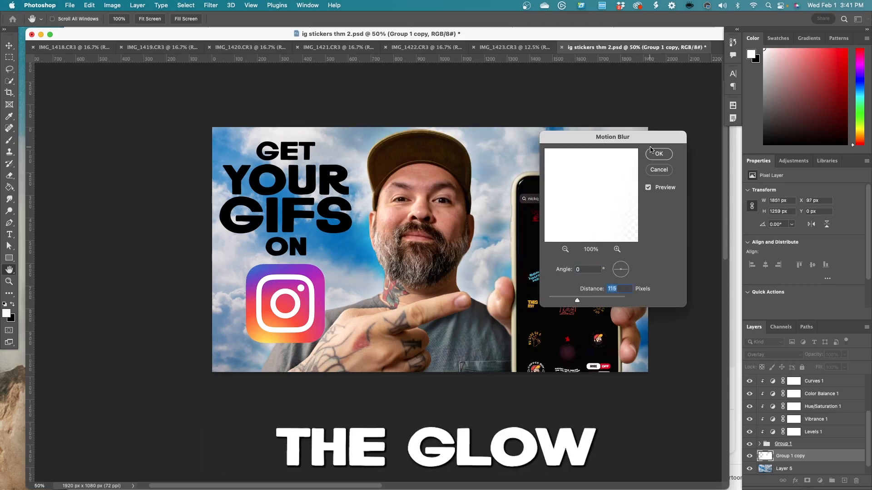
{"action": "key", "text": "Return"}
{"action": "key", "text": "v"}
{"action": "left_click_drag", "start_coordinate": [633, 184], "coordinate": [572, 188]}
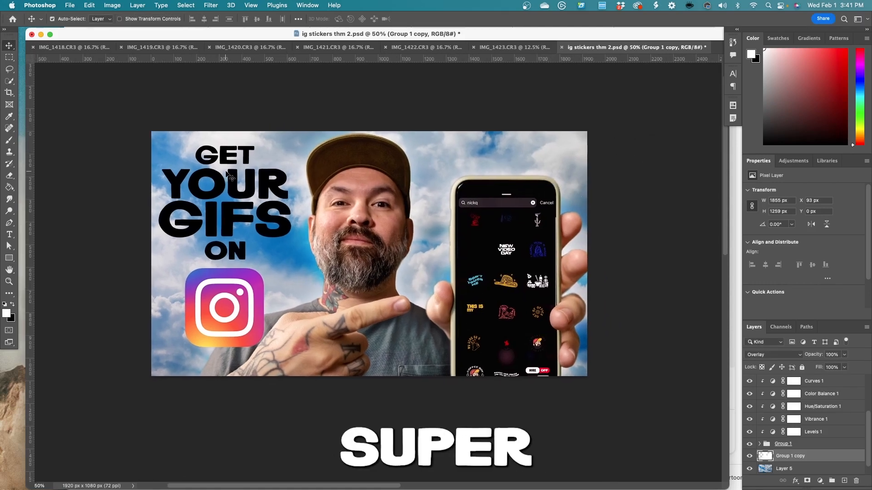
Open the Color Overlay settings of Group 2 and move the dialog clear of the headline.
{"action": "scroll", "coordinate": [796, 411], "scroll_direction": "up", "scroll_amount": 3}
{"action": "double_click", "coordinate": [781, 400]}
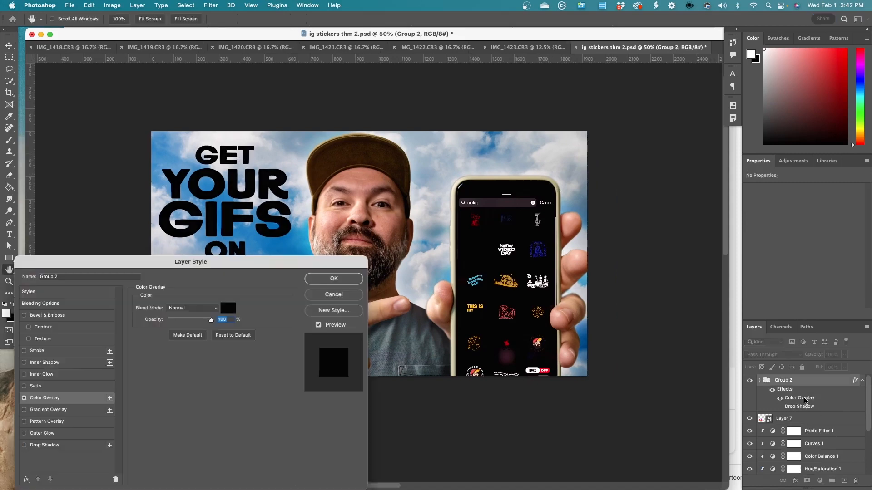
{"action": "left_click_drag", "start_coordinate": [228, 255], "coordinate": [690, 223]}
Try a pink (da4088) sampled from the Instagram logo as the headline's overlay color.
{"action": "left_click", "coordinate": [738, 270]}
{"action": "left_click_drag", "start_coordinate": [698, 339], "coordinate": [664, 360]}
{"action": "left_click", "coordinate": [258, 275]}
{"action": "left_click", "coordinate": [217, 303]}
{"action": "left_click_drag", "start_coordinate": [218, 304], "coordinate": [249, 319]}
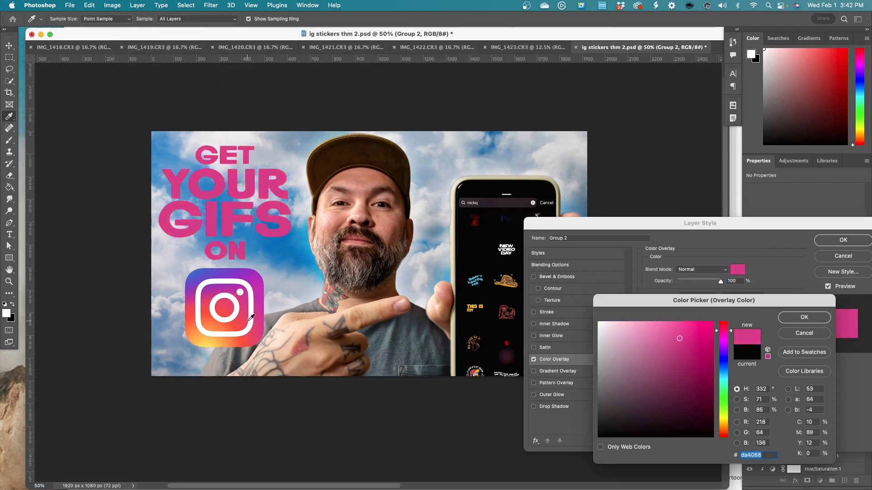
Try a red (e40918) sampled near the phone's red sticker as the headline overlay, ending back on black.
{"action": "left_click", "coordinate": [475, 221]}
{"action": "left_click", "coordinate": [476, 222]}
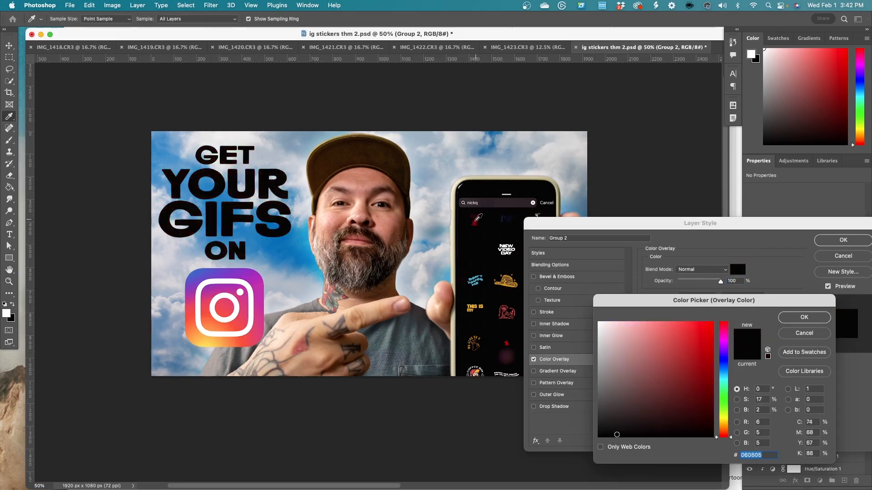
{"action": "left_click", "coordinate": [475, 223]}
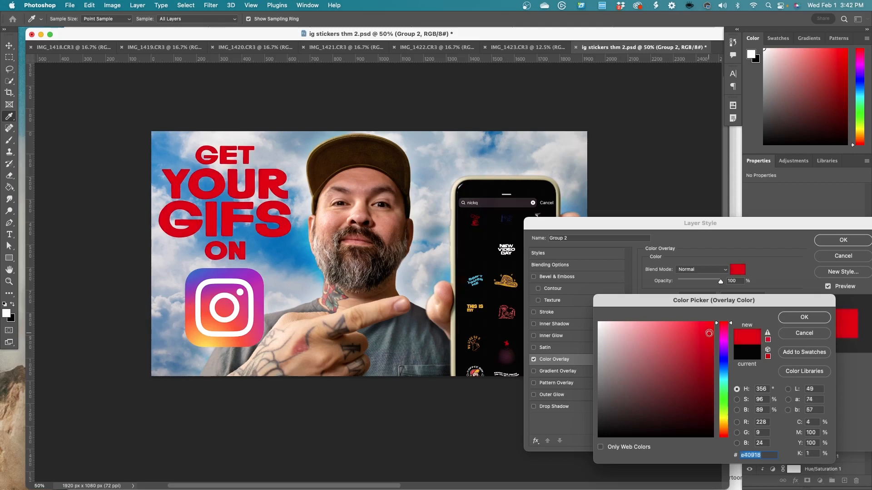
{"action": "left_click_drag", "start_coordinate": [698, 338], "coordinate": [736, 446]}
{"action": "left_click", "coordinate": [803, 321]}
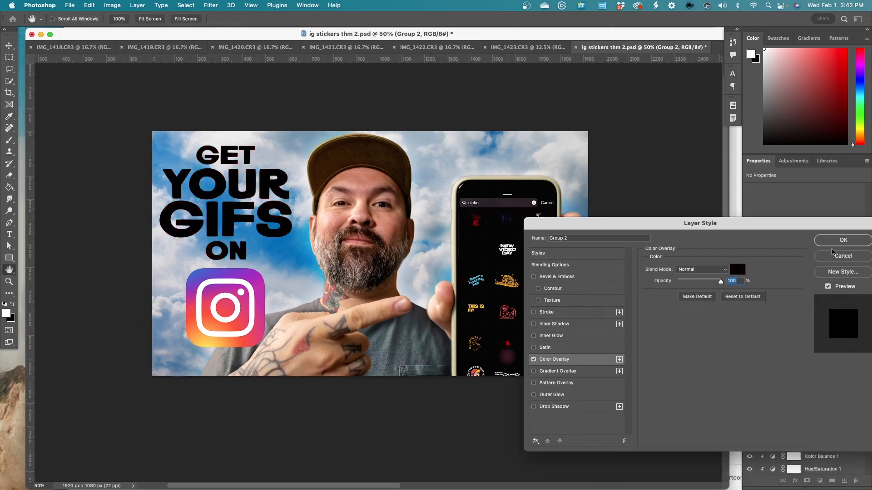
Try a white (ffffff) headline overlay with a 7 px black outside stroke, and switch the stroke off again.
{"action": "left_click", "coordinate": [737, 271]}
{"action": "left_click_drag", "start_coordinate": [608, 328], "coordinate": [555, 311]}
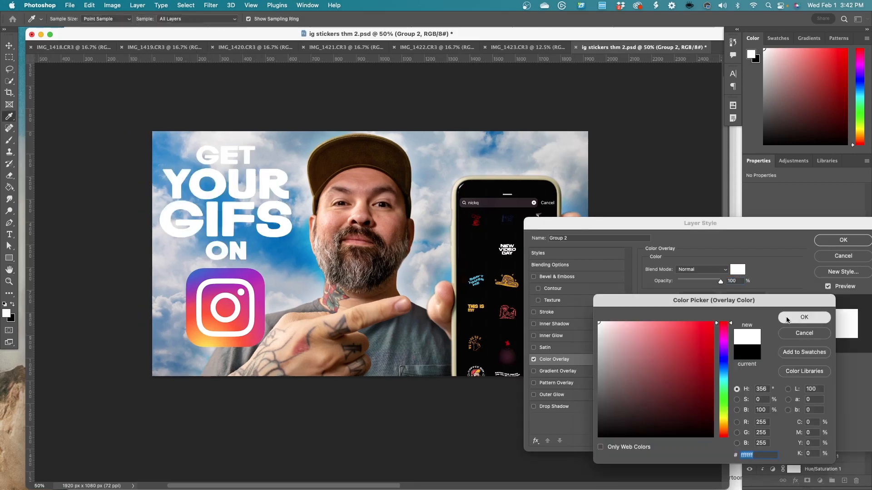
{"action": "left_click", "coordinate": [804, 317]}
{"action": "left_click", "coordinate": [546, 312]}
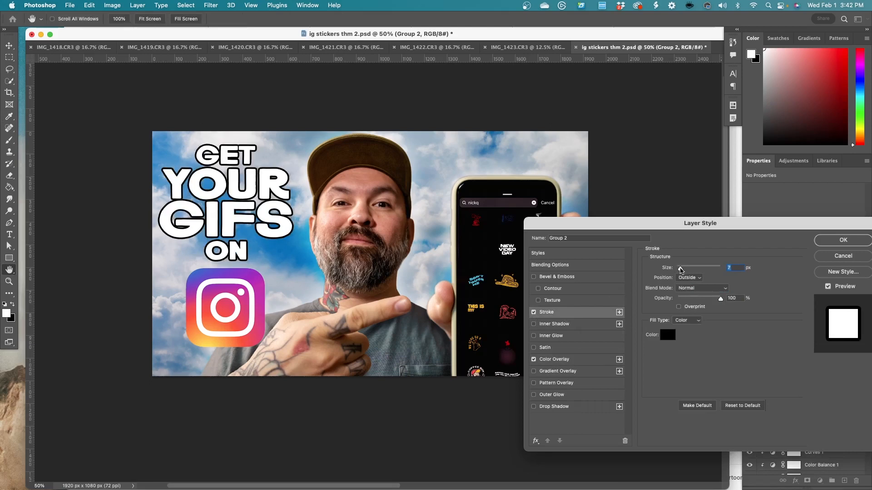
{"action": "left_click", "coordinate": [533, 312]}
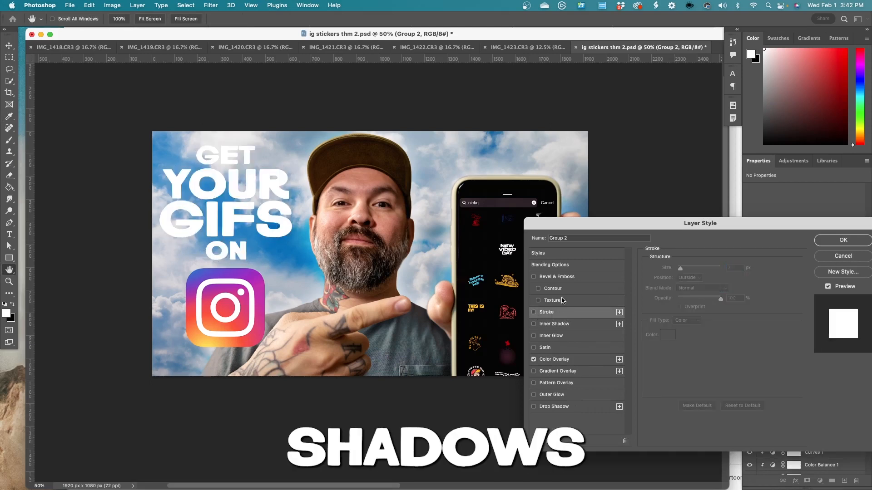
Try a fully saturated bright red (f70808) as Group 2's overlay color and leave the headline black.
{"action": "left_click", "coordinate": [573, 359]}
{"action": "left_click", "coordinate": [737, 271]}
{"action": "left_click", "coordinate": [724, 418]}
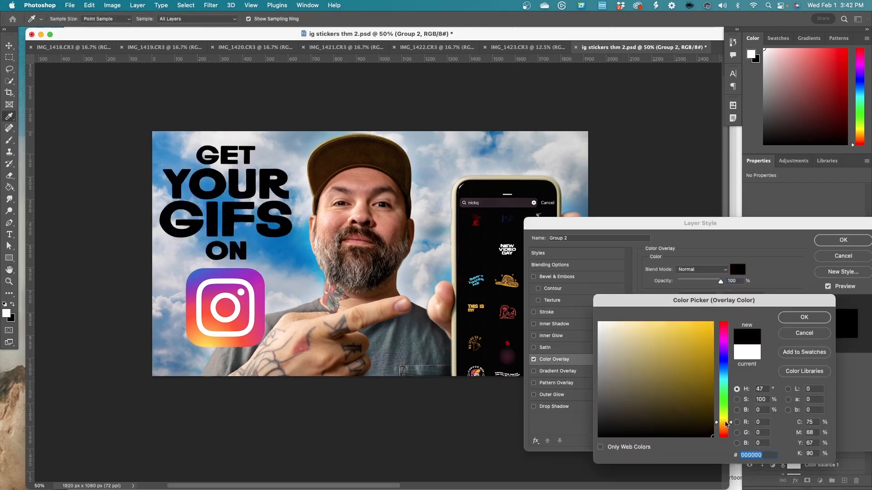
{"action": "left_click", "coordinate": [710, 325]}
{"action": "left_click", "coordinate": [726, 408]}
{"action": "left_click_drag", "start_coordinate": [727, 409], "coordinate": [727, 314]}
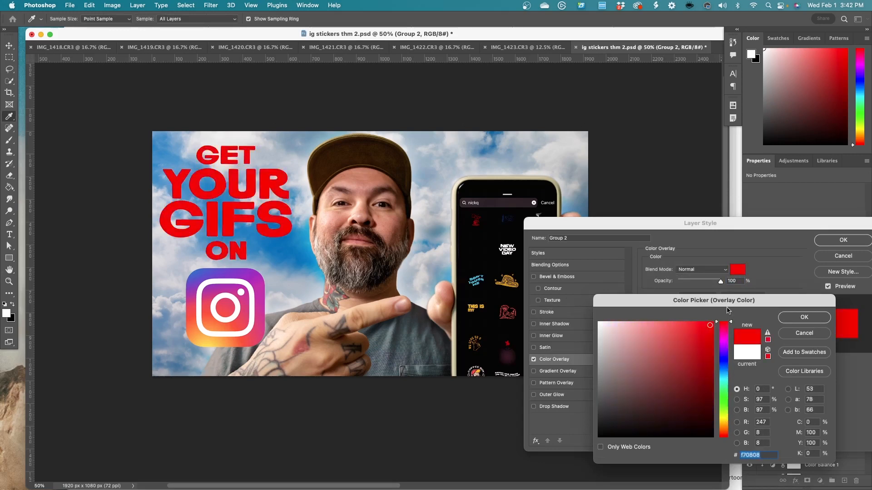
{"action": "key", "text": "Escape"}
Try a thin white outside stroke around the black headline text in Group 2.
{"action": "left_click", "coordinate": [560, 313]}
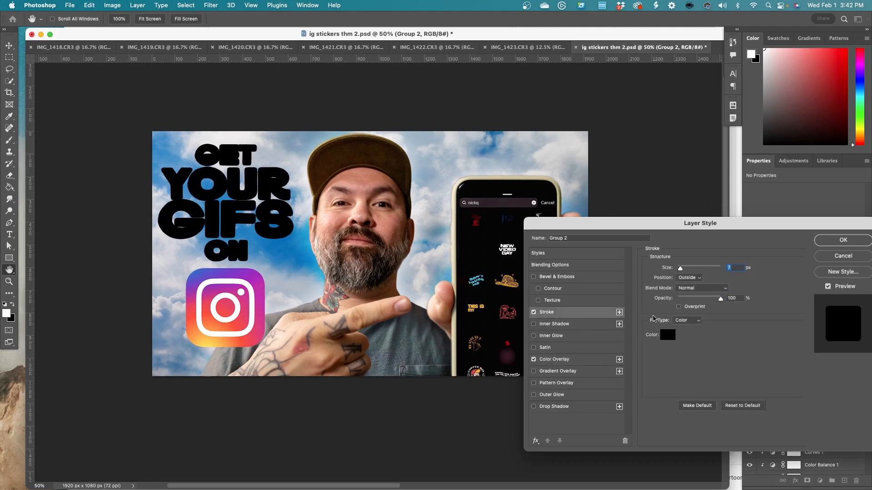
{"action": "left_click", "coordinate": [668, 336]}
{"action": "left_click", "coordinate": [596, 323]}
{"action": "key", "text": "Return"}
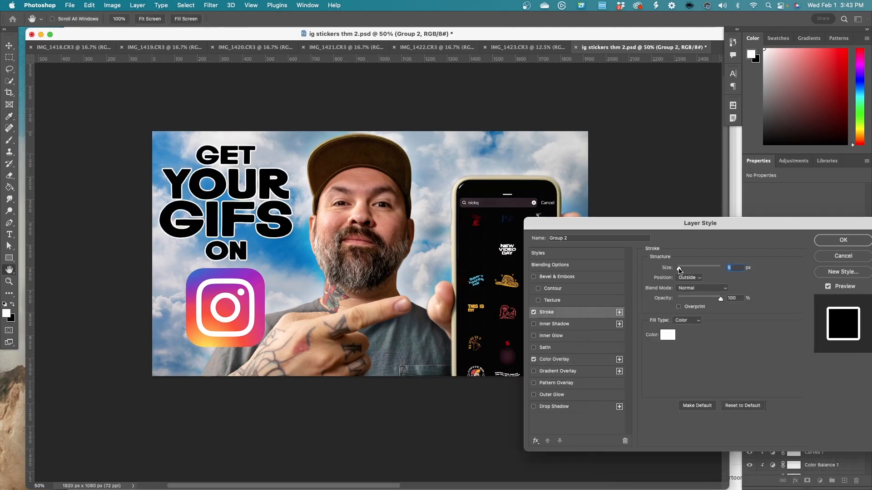
Try a blue stroke color sampled from the sky on the headline, with a stroke size of 7 px.
{"action": "left_click", "coordinate": [668, 335]}
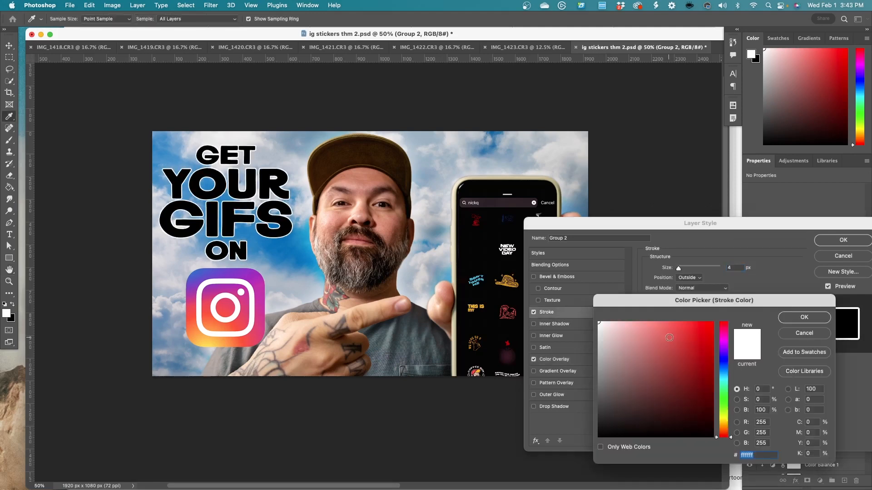
{"action": "left_click", "coordinate": [262, 272]}
{"action": "key", "text": "Return"}
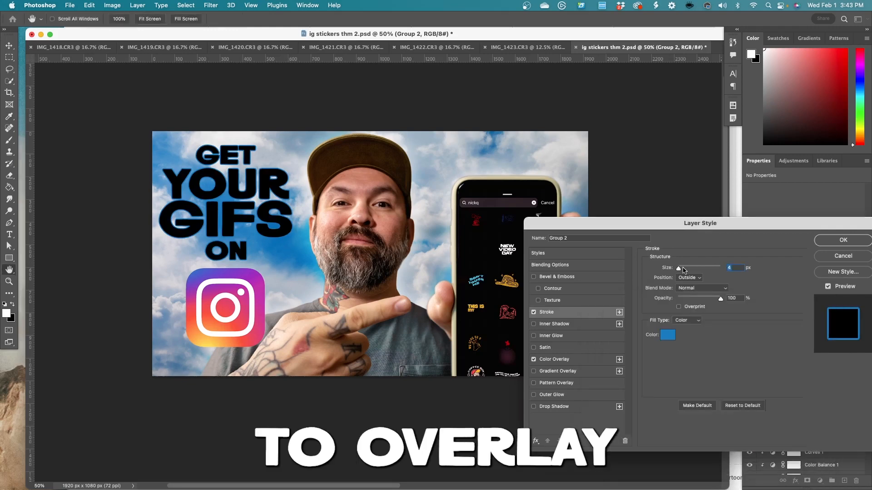
{"action": "left_click_drag", "start_coordinate": [680, 269], "coordinate": [681, 270]}
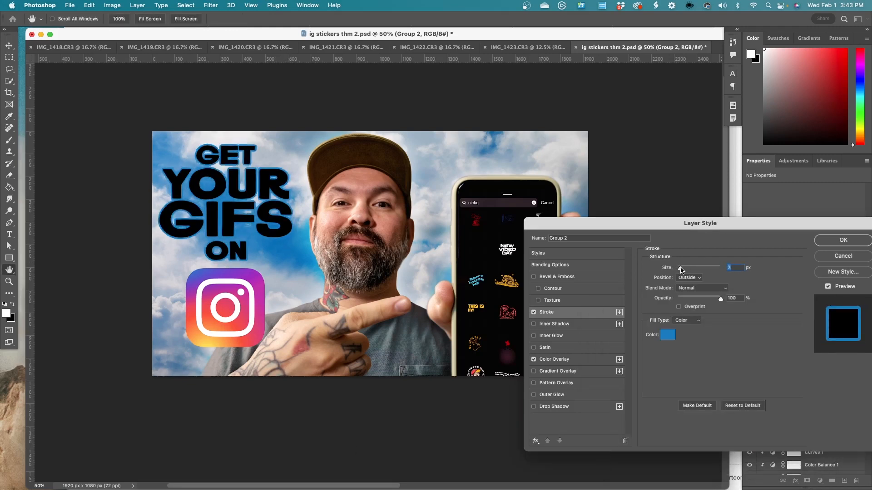
Replace the headline's stroke with a hard-edged drop shadow in blue 0070b6 sampled from the sky.
{"action": "left_click", "coordinate": [563, 407]}
{"action": "left_click", "coordinate": [737, 270]}
{"action": "left_click", "coordinate": [287, 249]}
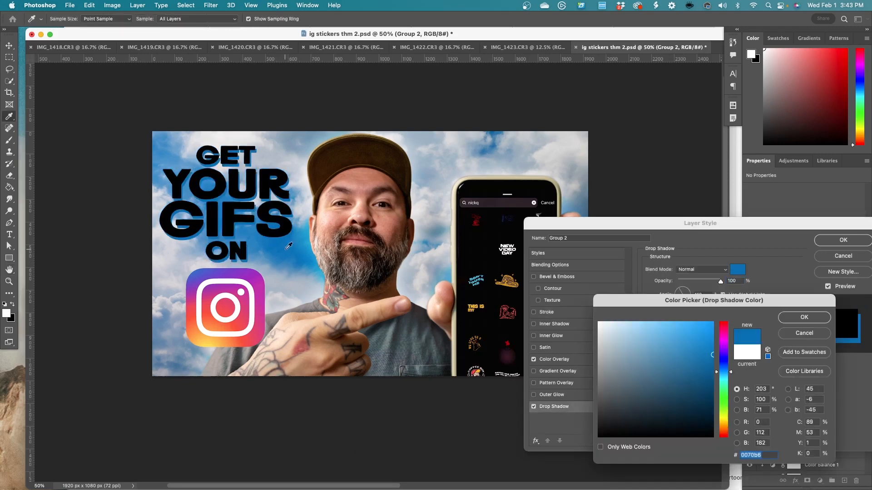
{"action": "left_click", "coordinate": [805, 317]}
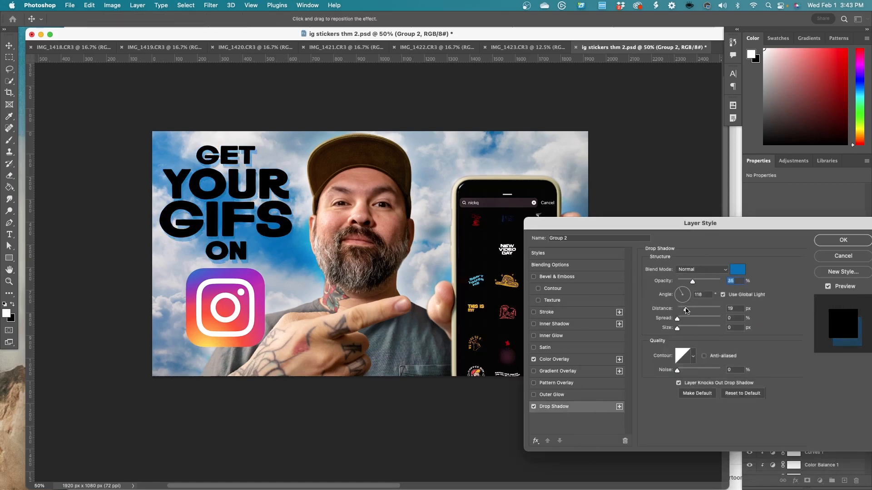
Set the headline's drop shadow to Color Burn, 51% opacity, 129° angle and 15 px distance, and apply the layer style.
{"action": "left_click", "coordinate": [690, 270]}
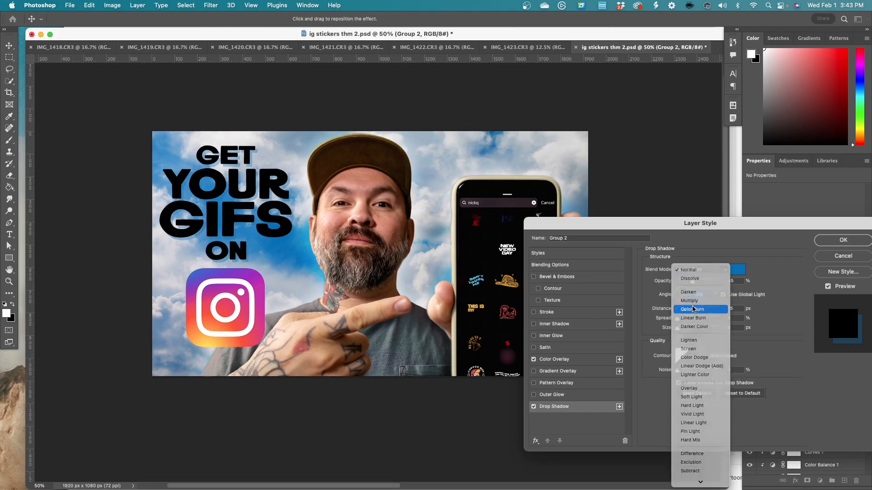
{"action": "left_click", "coordinate": [695, 278]}
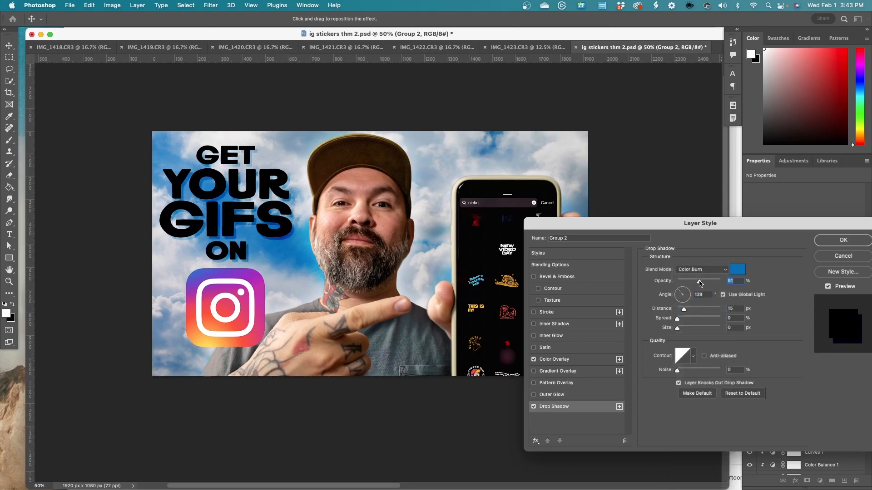
{"action": "left_click", "coordinate": [823, 241]}
Scale the headline text group up slightly with Free Transform.
{"action": "key", "text": "ctrl+t"}
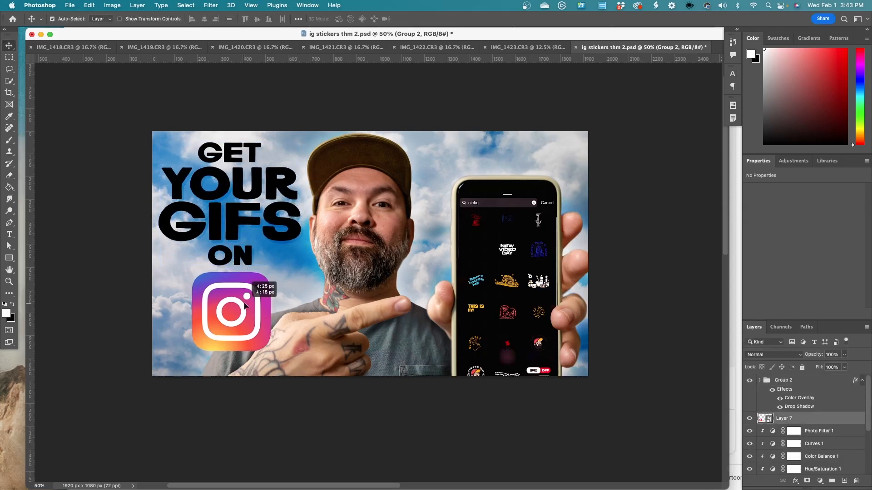